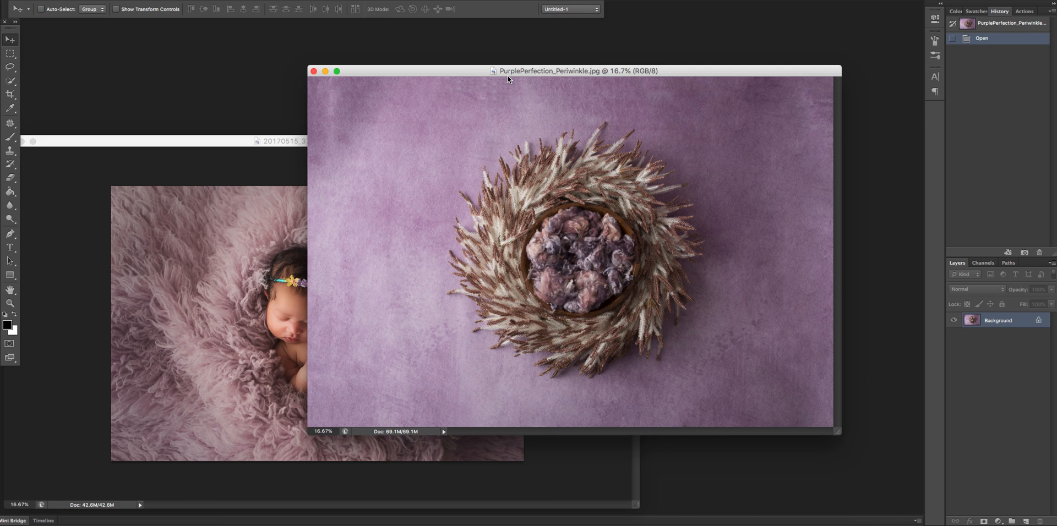
Step: Arrange both image windows side by side and copy the newborn photo 20170515_3796.jpg onto the purple wreath backdrop as a new layer
left_click_drag(715, 75, 781, 69)
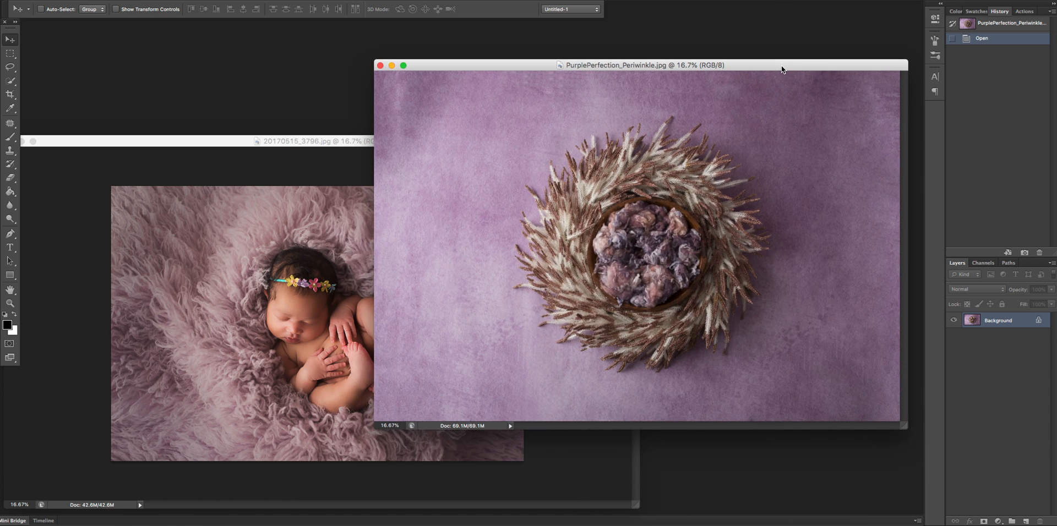
left_click(306, 141)
left_click(640, 137)
left_click(356, 142)
left_click_drag(634, 137, 454, 113)
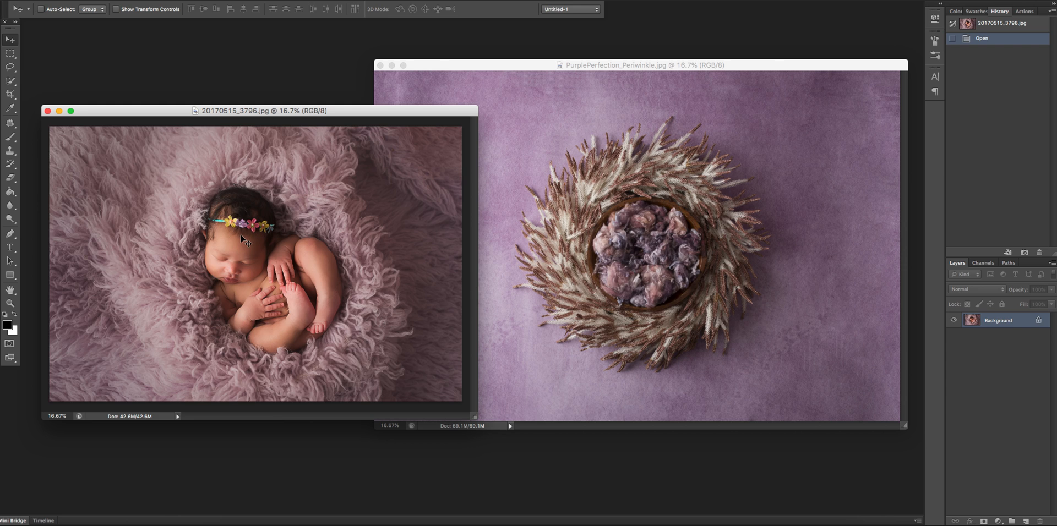
left_click_drag(240, 235, 691, 222)
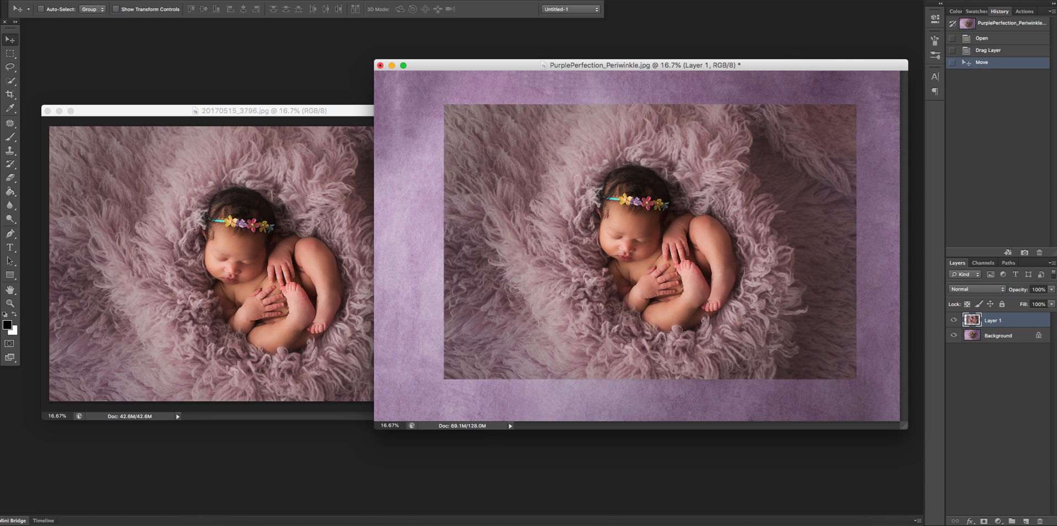
Step: Lower the newborn layer's opacity to 53% so the backdrop shows through for positioning
left_click(1042, 289)
type("53")
key("Return")
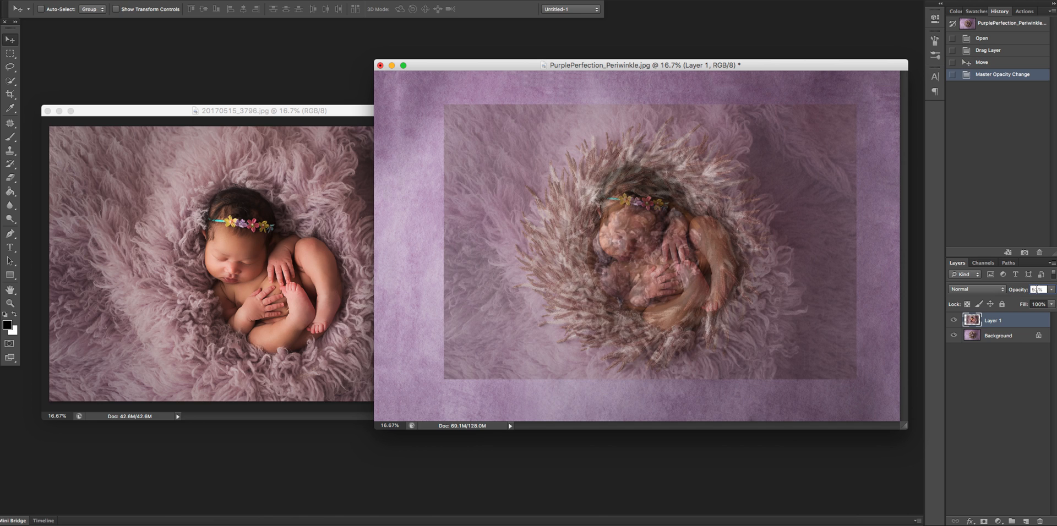
Step: Scale the newborn layer proportionally to about 69% and move it over the bowl at the wreath's centre
key("super+equal")
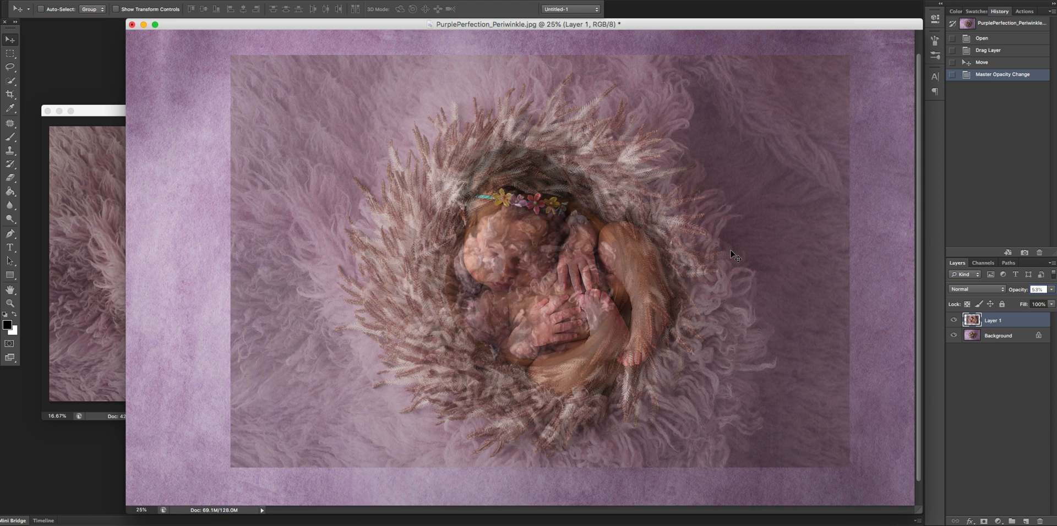
left_click(106, 1)
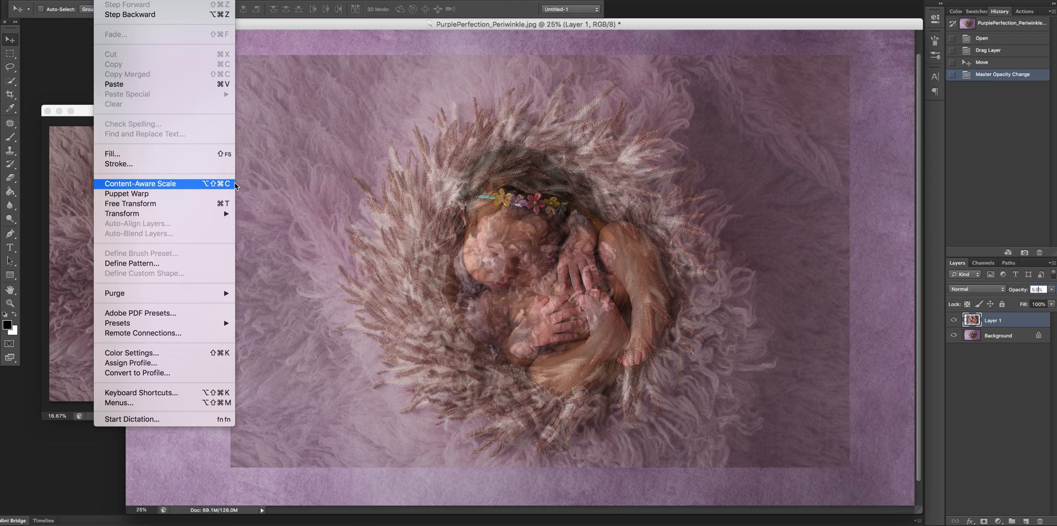
mouse_move(224, 215)
left_click(272, 233)
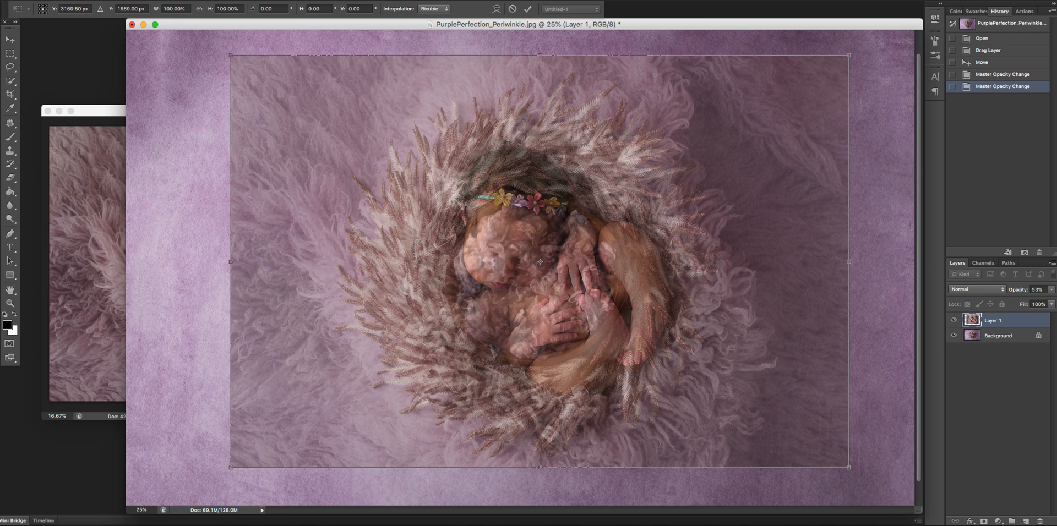
left_click(106, 0)
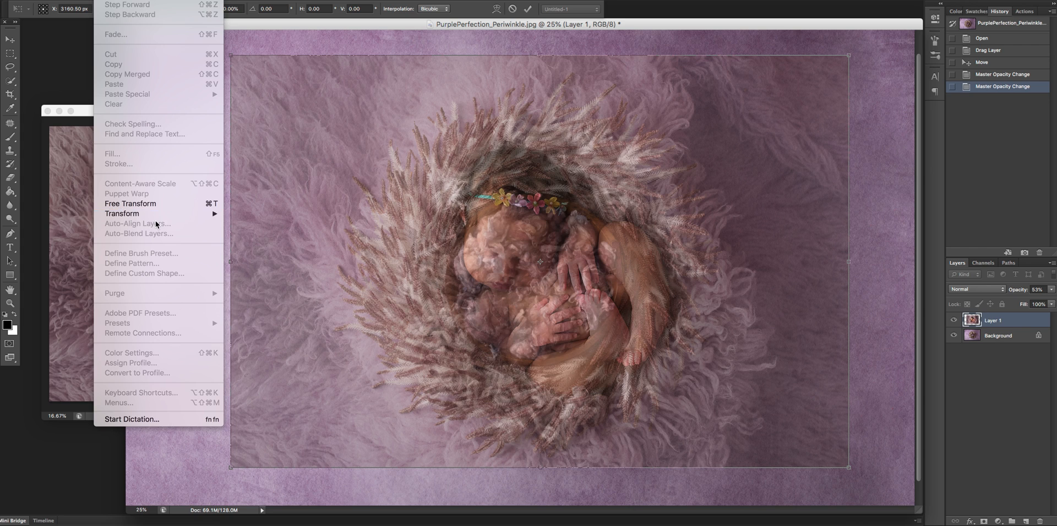
mouse_move(156, 217)
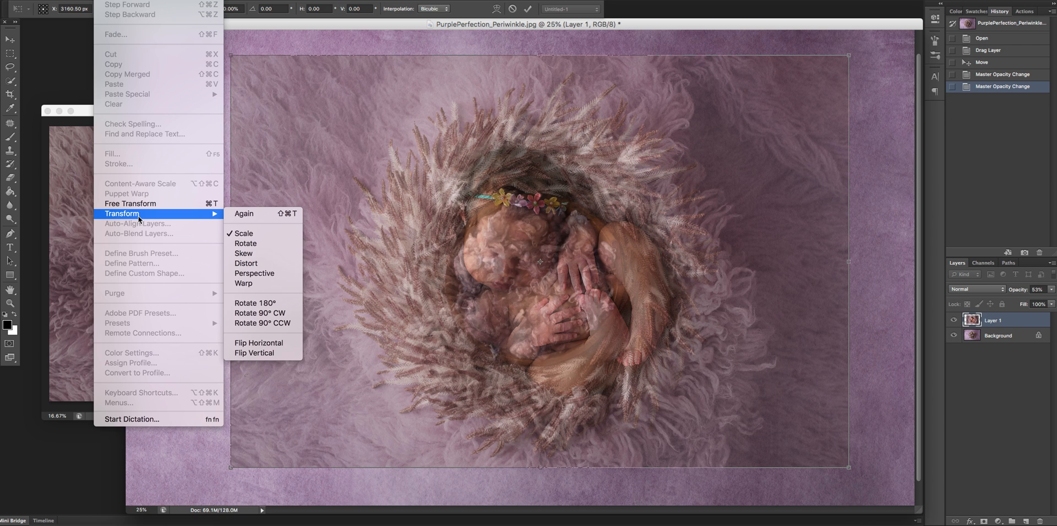
left_click(238, 234)
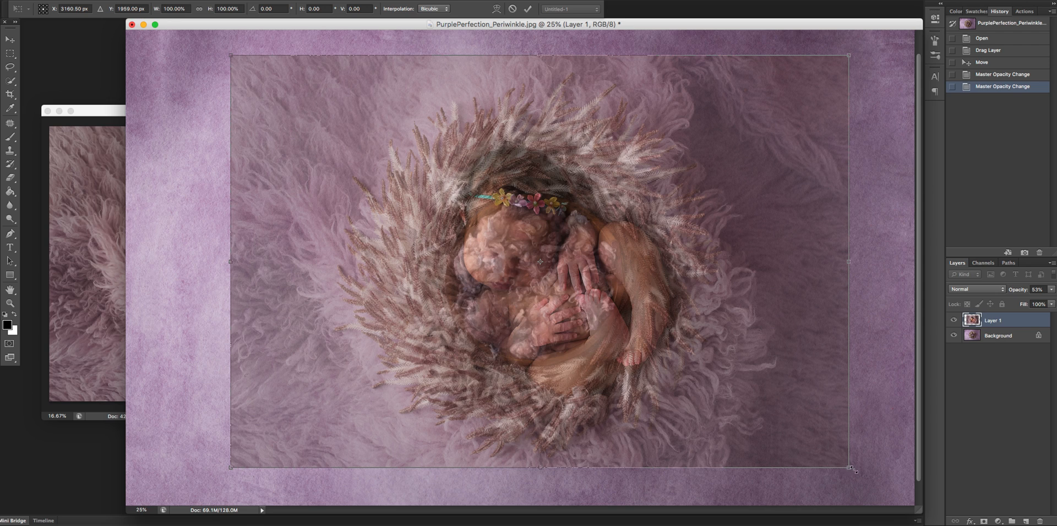
left_click_drag(852, 468, 691, 302)
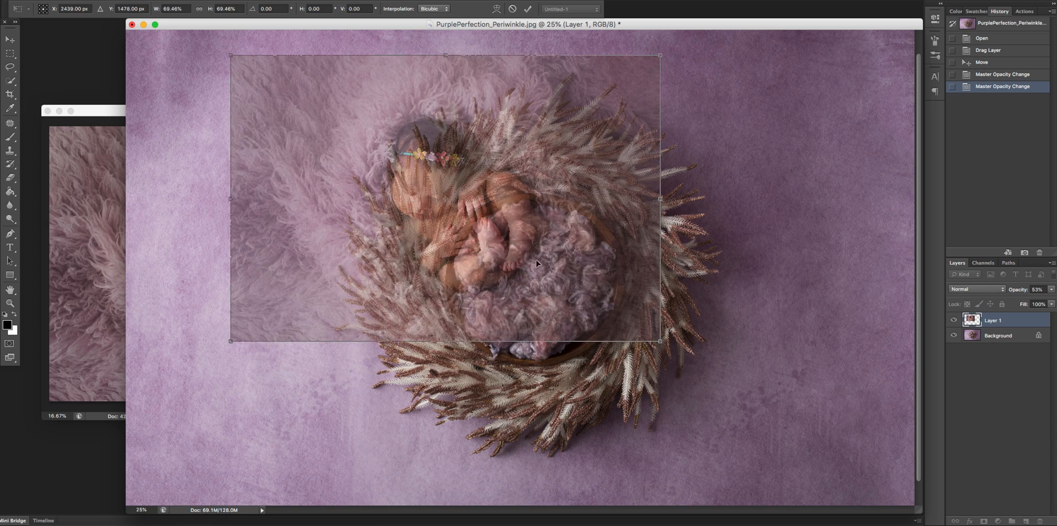
left_click_drag(522, 216, 611, 306)
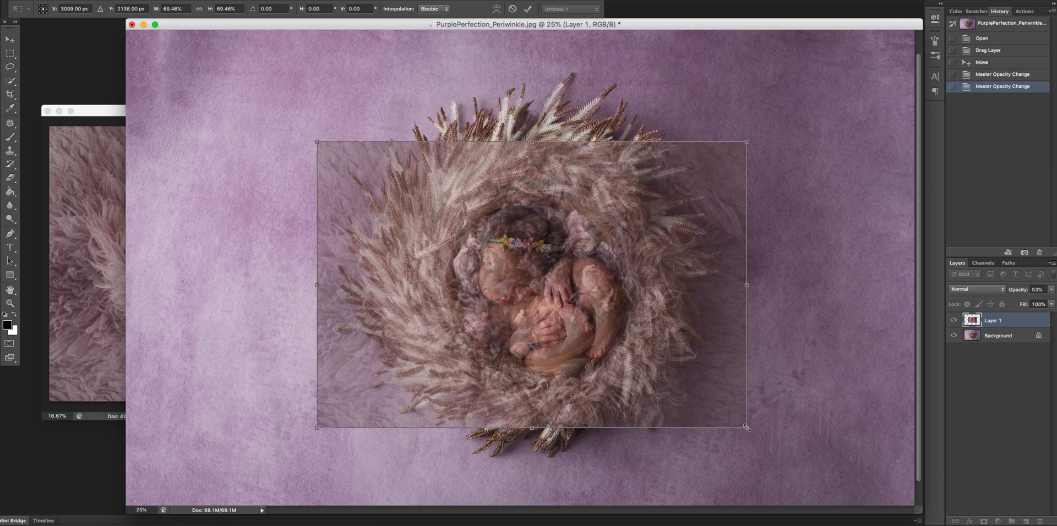
Step: Shrink the newborn layer further to about 60%, fit the baby inside the bowl, and apply the transform
left_click_drag(746, 428, 703, 393)
left_click_drag(514, 253, 526, 255)
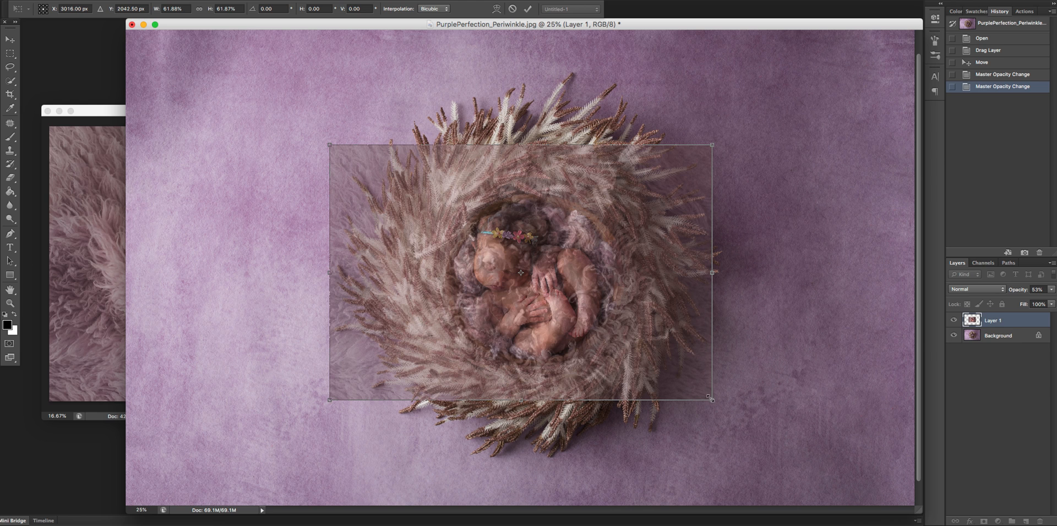
left_click_drag(711, 401, 705, 386)
left_click_drag(614, 298, 617, 301)
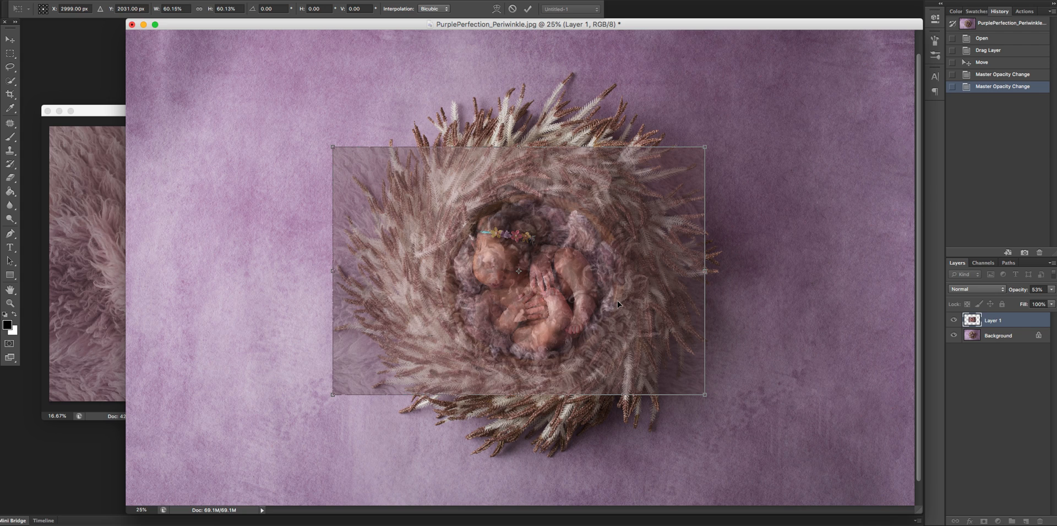
left_click(529, 8)
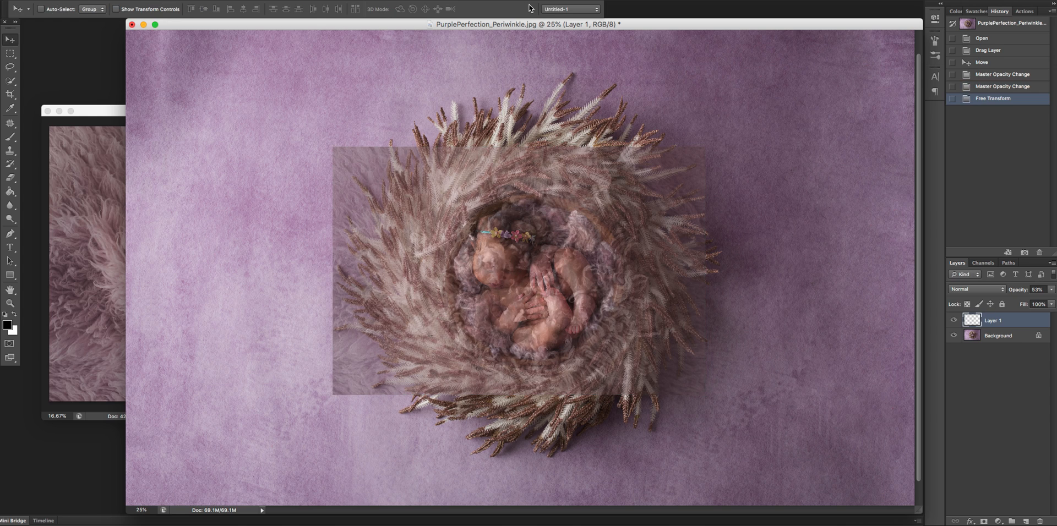
Step: Restore the newborn layer's opacity to 100% and add a layer mask to it
left_click(1051, 293)
left_click_drag(1025, 300, 1052, 299)
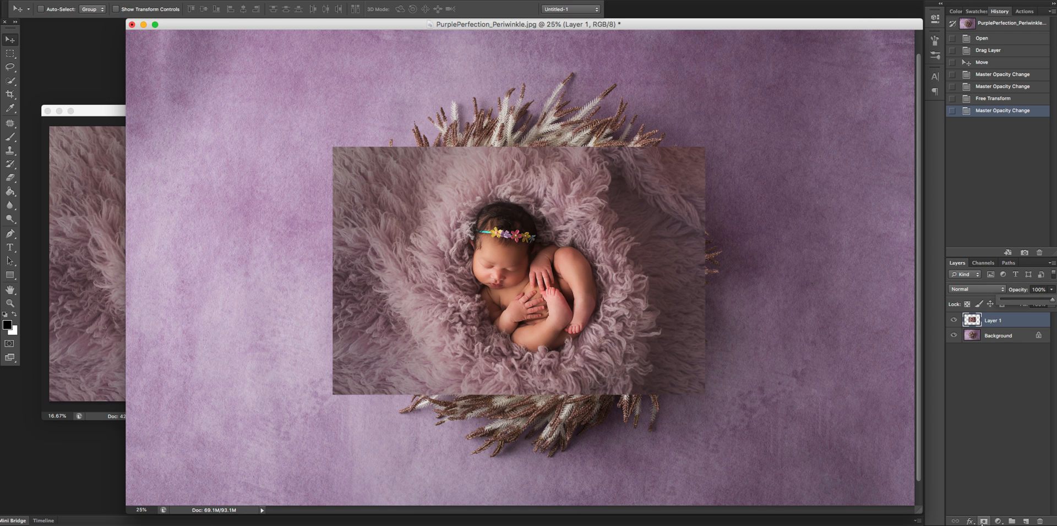
left_click(984, 522)
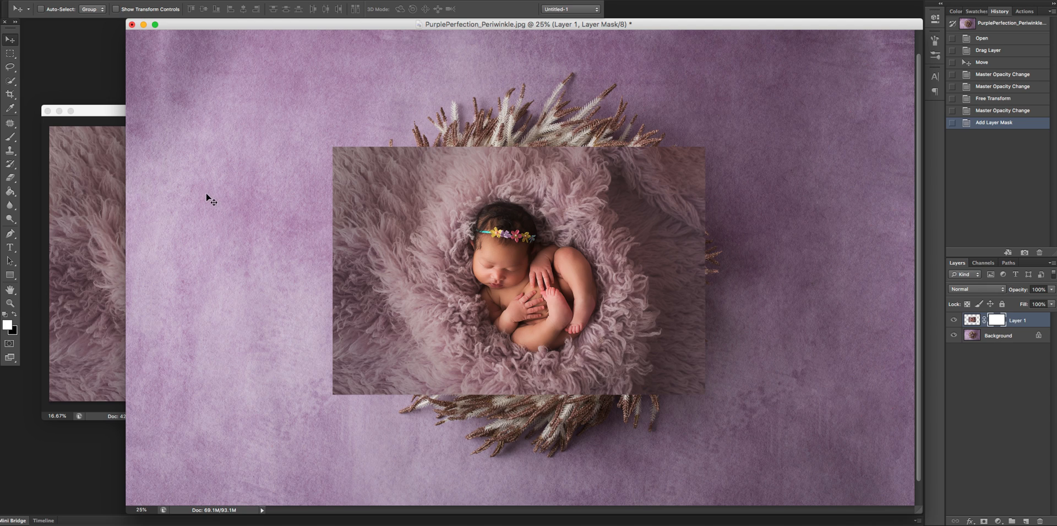
Step: Set up the Eraser tool with 100% opacity and the soft 500 px brush
left_click(10, 180)
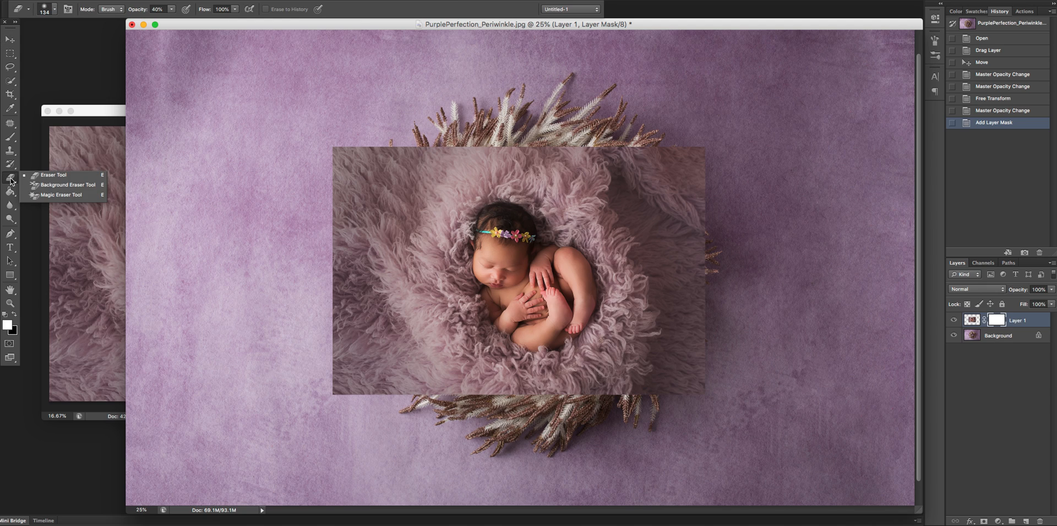
left_click(63, 175)
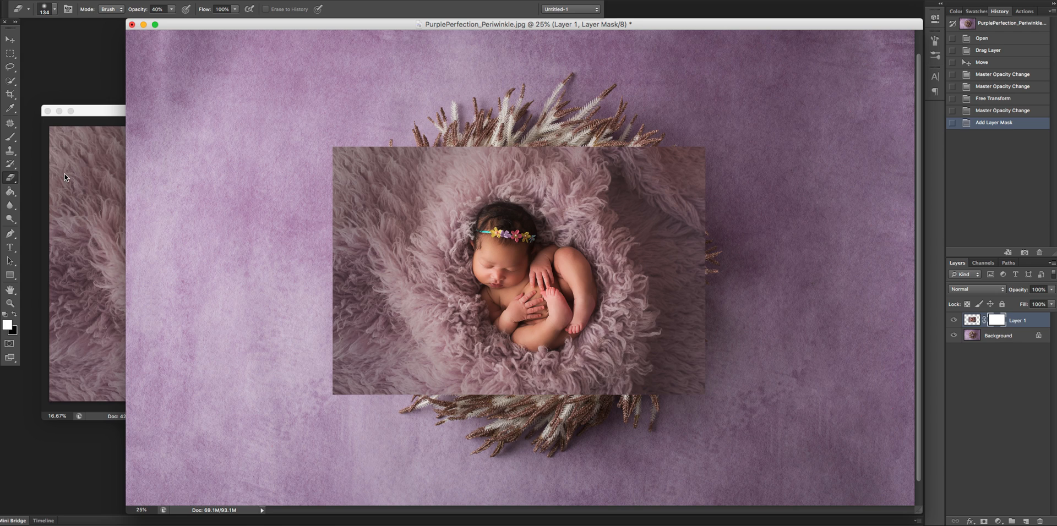
left_click(170, 10)
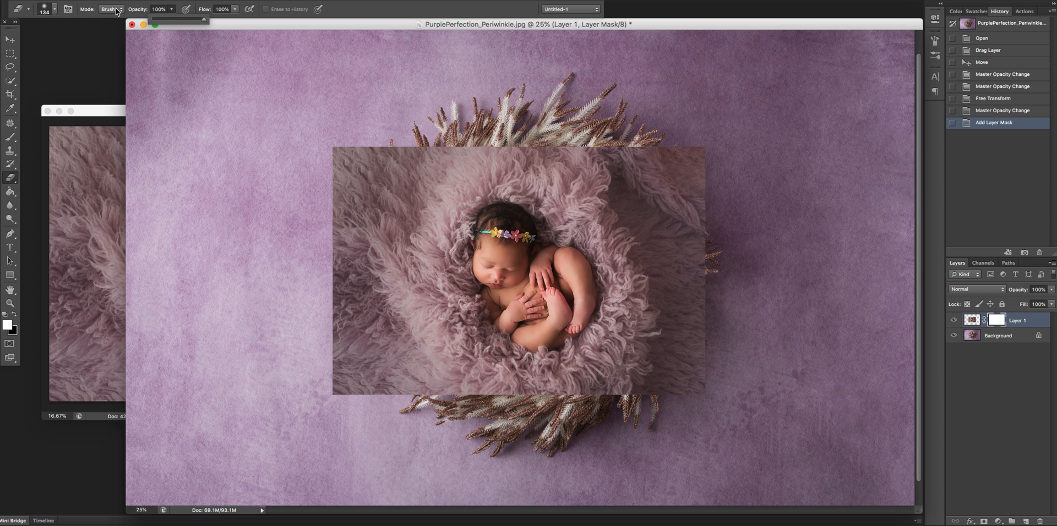
left_click(56, 10)
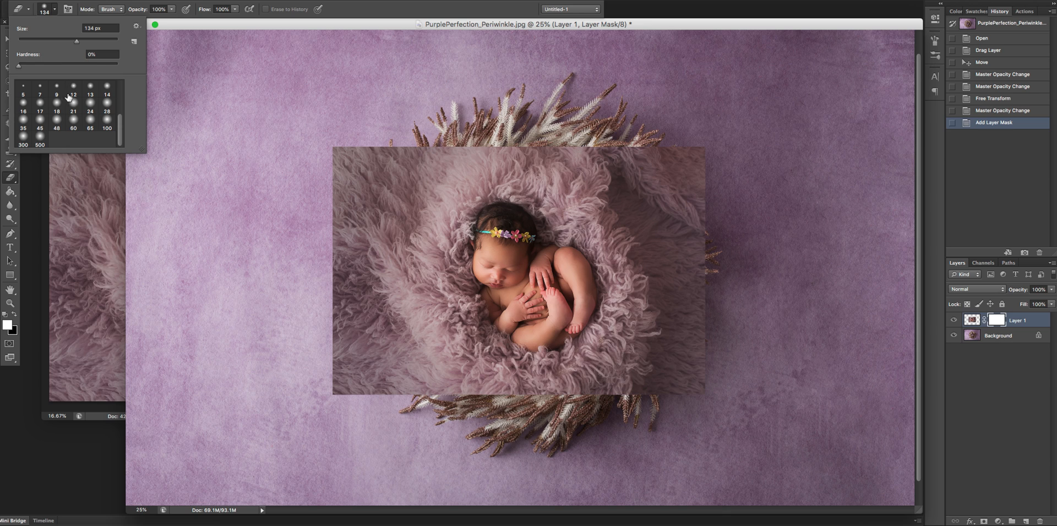
left_click(39, 142)
Step: Erase the pink rug around the baby on the layer mask to reveal the wreath and bowl beneath
mouse_move(322, 160)
left_mouse_down()
mouse_move(342, 160)
mouse_move(355, 220)
mouse_move(322, 287)
left_mouse_up()
mouse_move(333, 229)
left_mouse_down()
mouse_move(336, 337)
mouse_move(379, 399)
mouse_move(320, 328)
mouse_move(431, 410)
mouse_move(360, 321)
mouse_move(451, 387)
mouse_move(415, 363)
mouse_move(546, 412)
mouse_move(462, 399)
mouse_move(638, 396)
mouse_move(576, 407)
mouse_move(634, 389)
mouse_move(689, 311)
mouse_move(680, 351)
mouse_move(693, 390)
mouse_move(700, 203)
mouse_move(675, 125)
mouse_move(581, 114)
mouse_move(496, 125)
mouse_move(428, 159)
mouse_move(401, 211)
mouse_move(406, 299)
mouse_move(421, 334)
mouse_move(415, 230)
mouse_move(432, 179)
mouse_move(470, 158)
mouse_move(517, 158)
mouse_move(597, 183)
mouse_move(661, 234)
mouse_move(608, 167)
mouse_move(589, 156)
left_mouse_up()
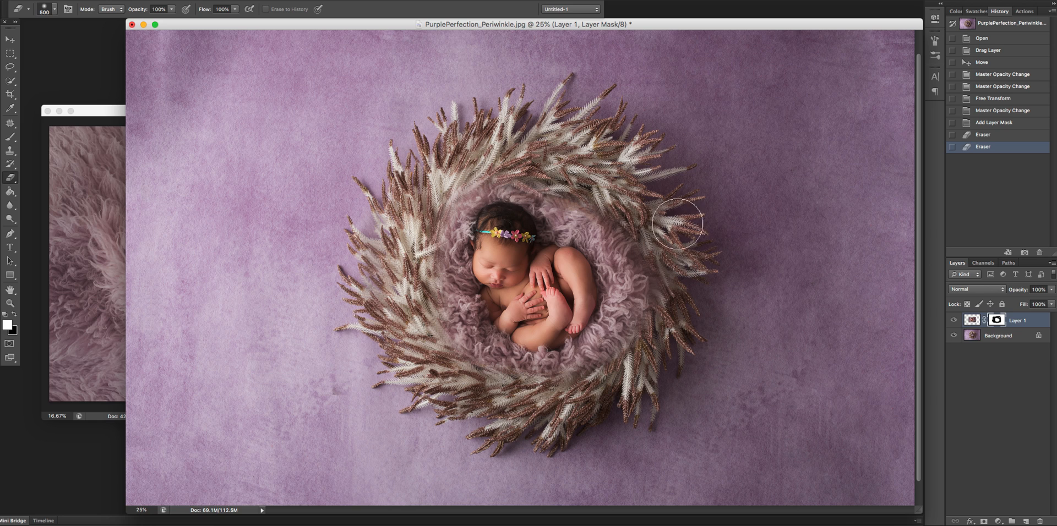
left_click_drag(645, 317, 634, 294)
scroll(656, 289, "up", 1)
mouse_move(649, 349)
left_mouse_down()
mouse_move(616, 383)
mouse_move(617, 368)
mouse_move(538, 398)
mouse_move(476, 374)
mouse_move(437, 316)
mouse_move(428, 234)
mouse_move(464, 196)
mouse_move(524, 191)
mouse_move(592, 229)
mouse_move(653, 315)
left_mouse_up()
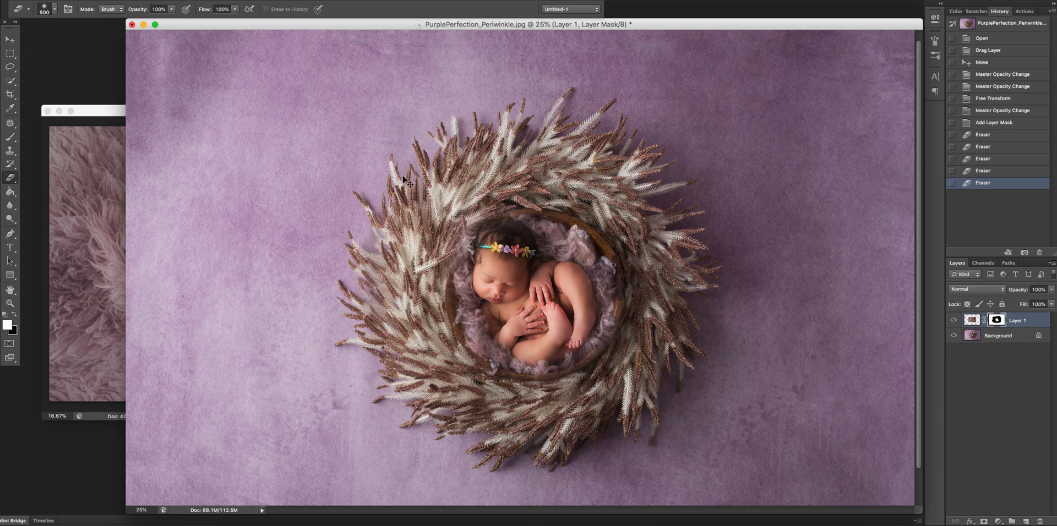
Step: Reduce the eraser to 144 px and erase the remaining rug along the bowl's rim and around the baby's head
key("super+equal")
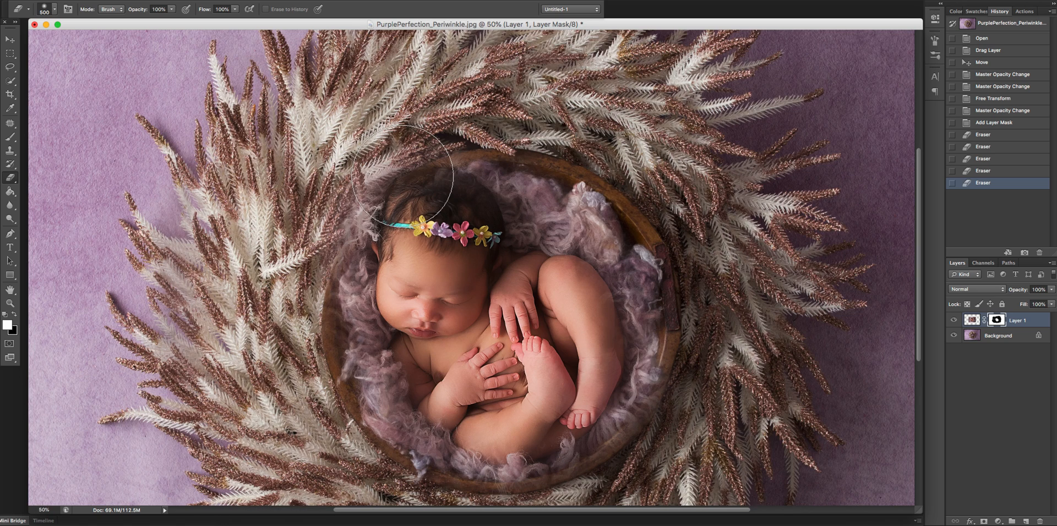
left_click(54, 9)
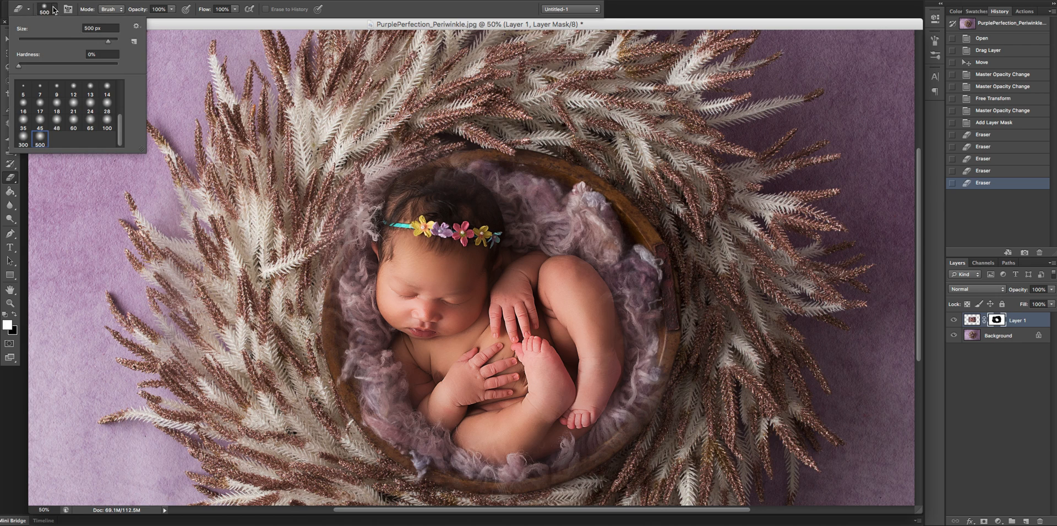
key("Return")
mouse_move(367, 192)
left_mouse_down()
mouse_move(332, 326)
mouse_move(360, 401)
mouse_move(392, 434)
mouse_move(373, 423)
mouse_move(372, 437)
mouse_move(477, 481)
mouse_move(513, 483)
mouse_move(598, 460)
mouse_move(649, 399)
mouse_move(662, 356)
mouse_move(659, 278)
mouse_move(627, 213)
mouse_move(583, 187)
mouse_move(453, 151)
mouse_move(410, 153)
mouse_move(358, 182)
mouse_move(387, 158)
mouse_move(352, 203)
mouse_move(406, 154)
mouse_move(356, 190)
mouse_move(346, 250)
left_mouse_up()
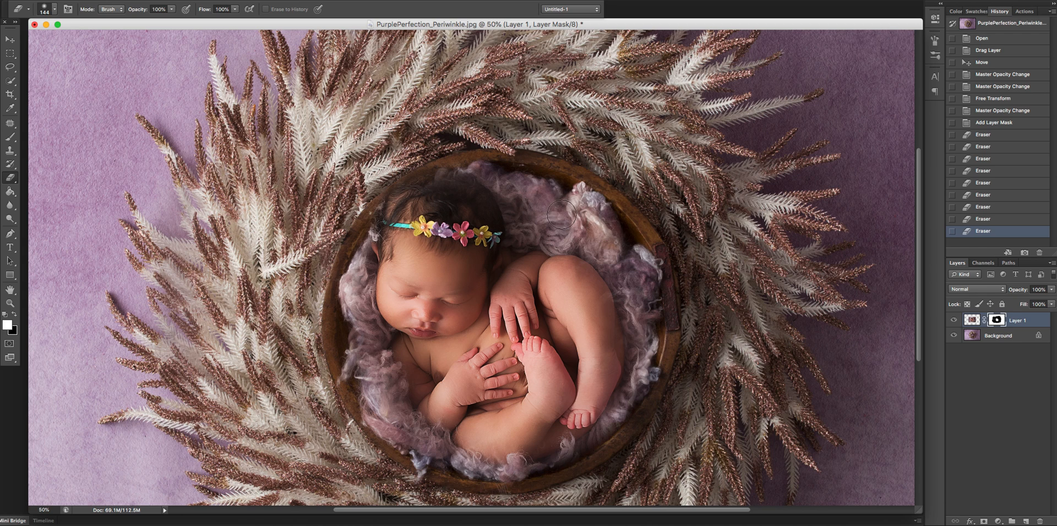
left_click_drag(504, 154, 516, 156)
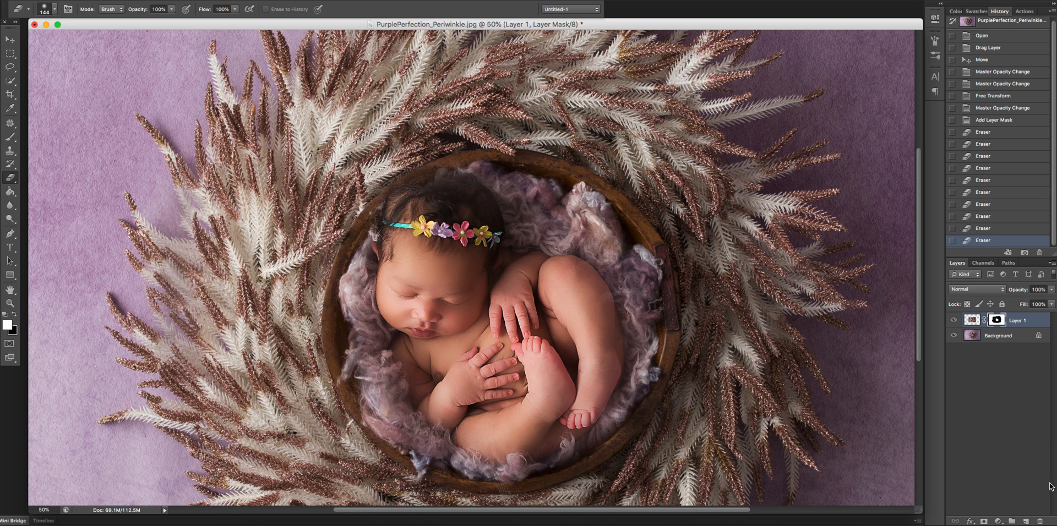
Step: Create a new layer directly above the Background and fill it with white using the Paint Bucket
left_click(1011, 342)
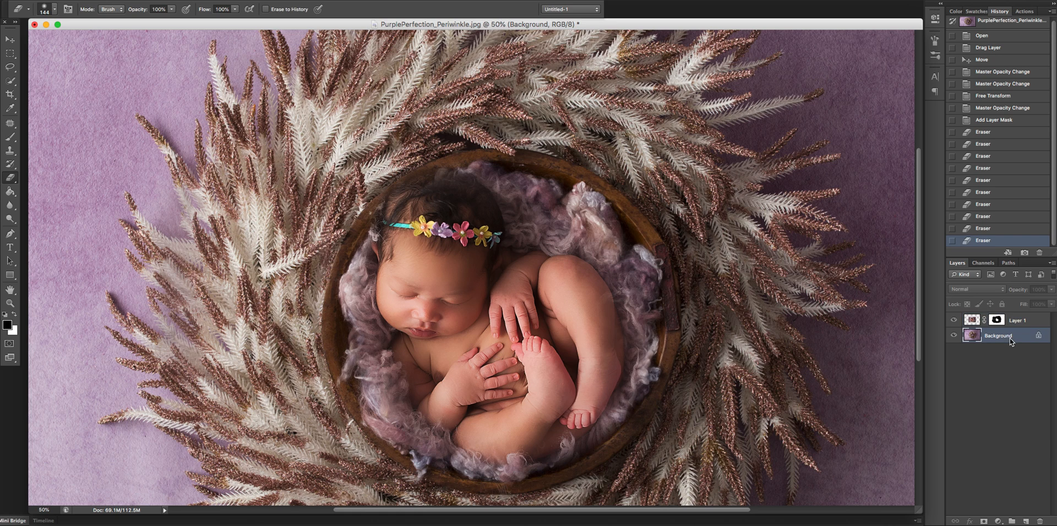
left_click(1026, 522)
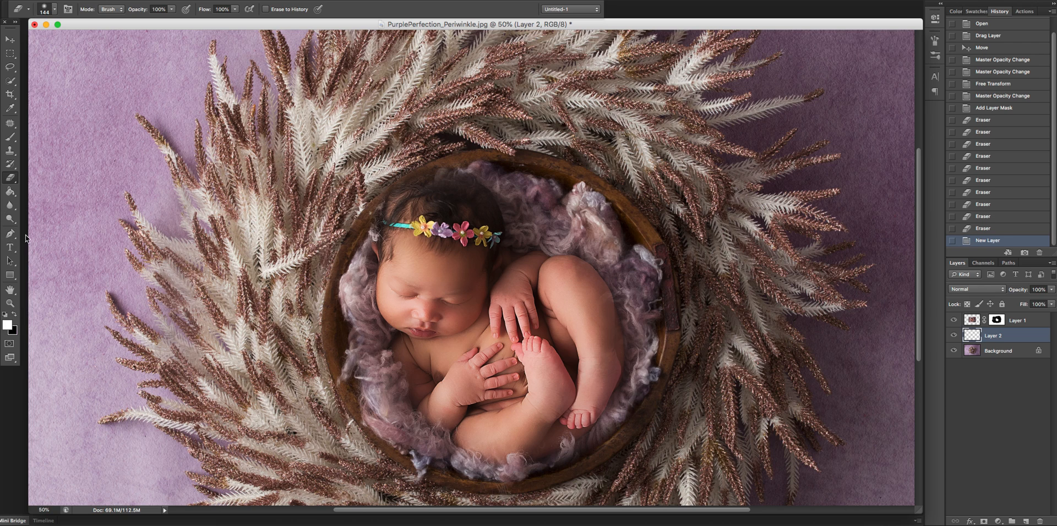
left_click(16, 191)
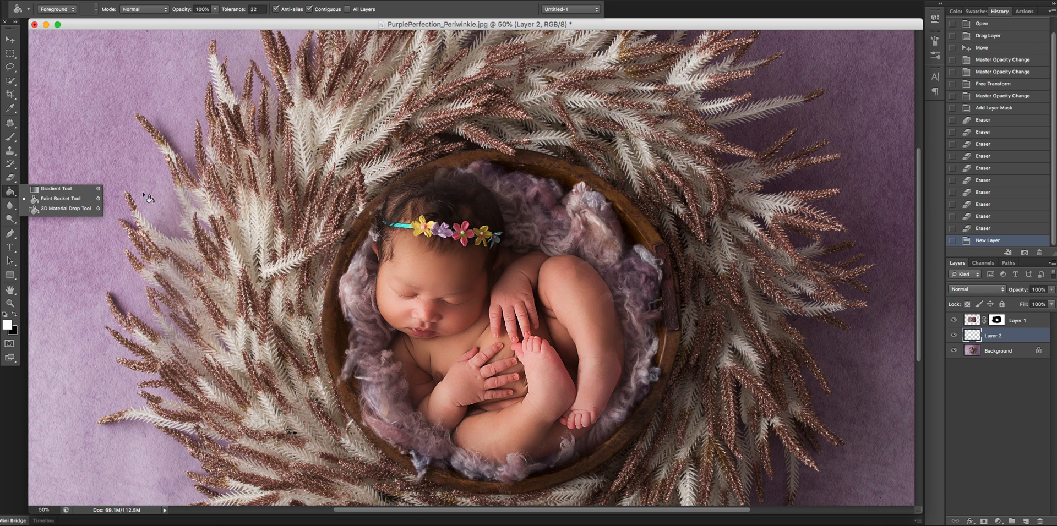
left_click(9, 190)
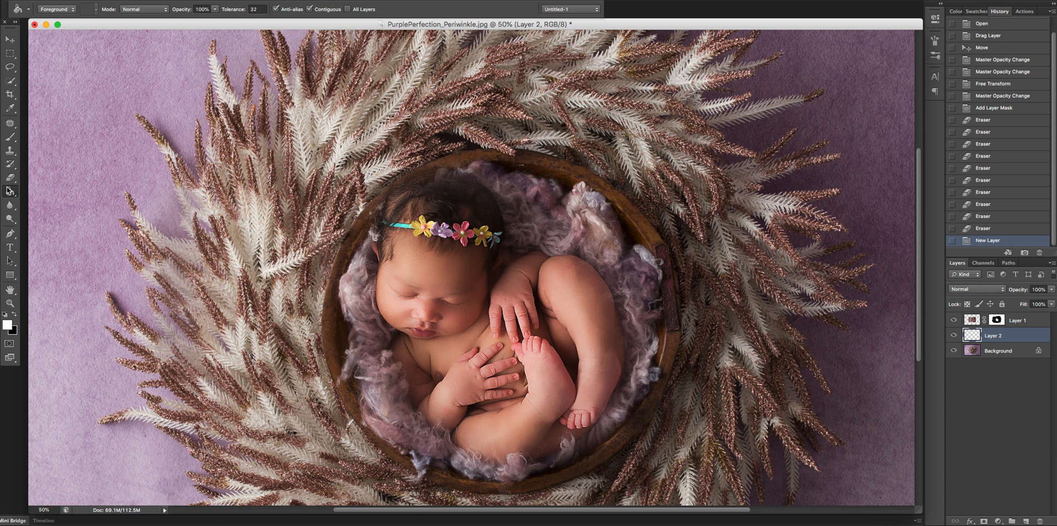
left_click(288, 209)
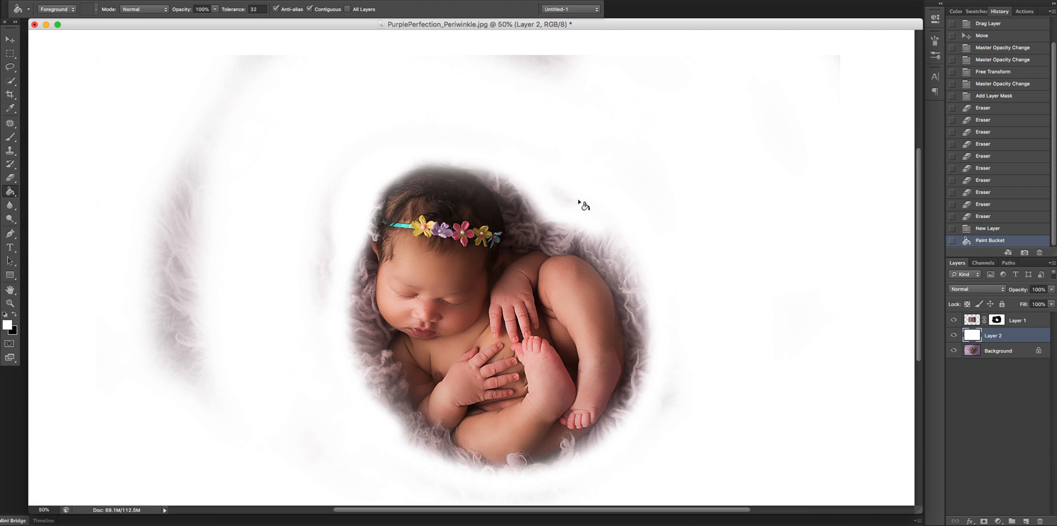
Step: Select Layer 1's image and erase the leftover photo traces along its upper, right and lower edges with the 144 px Eraser
left_click(1023, 323)
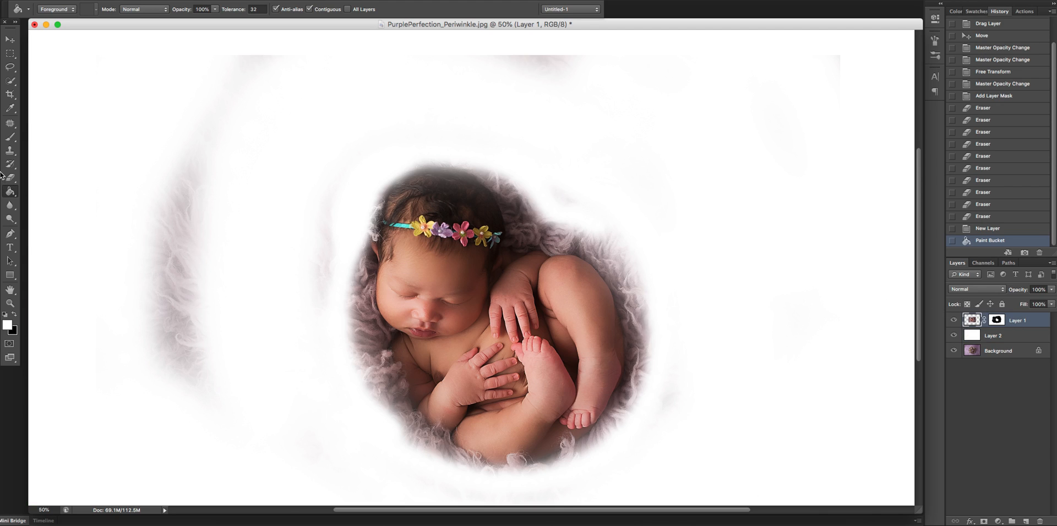
left_click(10, 177)
mouse_move(293, 61)
left_mouse_down()
mouse_move(248, 62)
mouse_move(504, 74)
mouse_move(697, 66)
left_mouse_up()
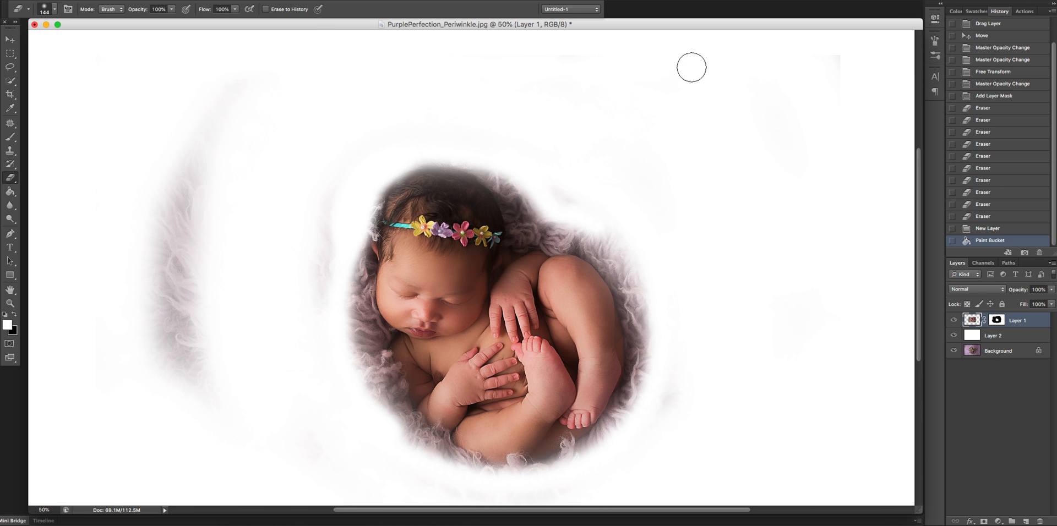
mouse_move(683, 219)
left_mouse_down()
mouse_move(822, 79)
mouse_move(821, 111)
mouse_move(838, 51)
mouse_move(828, 168)
left_mouse_up()
scroll(697, 371, "down", 3)
scroll(697, 371, "right", 2)
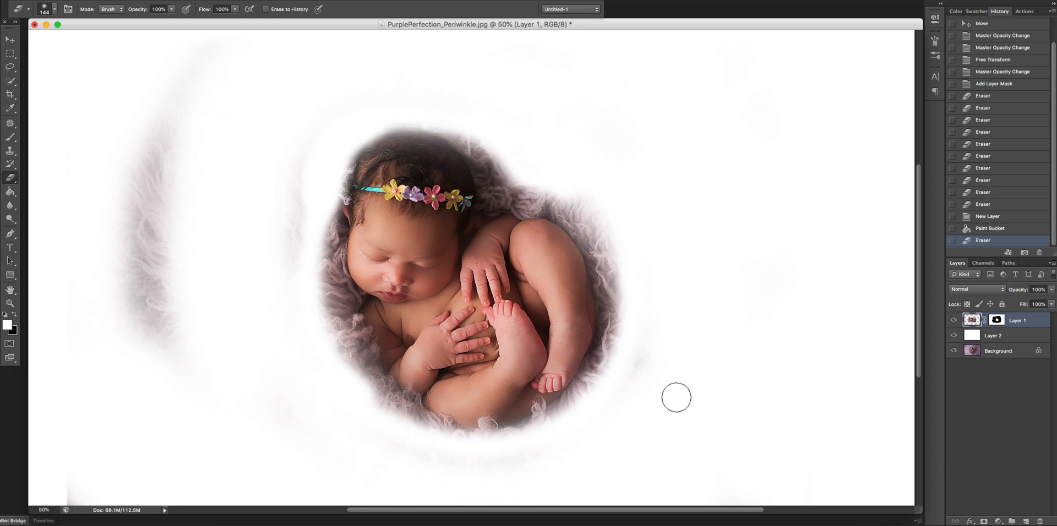
left_click(663, 342)
scroll(666, 349, "down", 2)
mouse_move(811, 488)
left_mouse_down()
mouse_move(712, 502)
mouse_move(307, 475)
mouse_move(68, 486)
left_mouse_up()
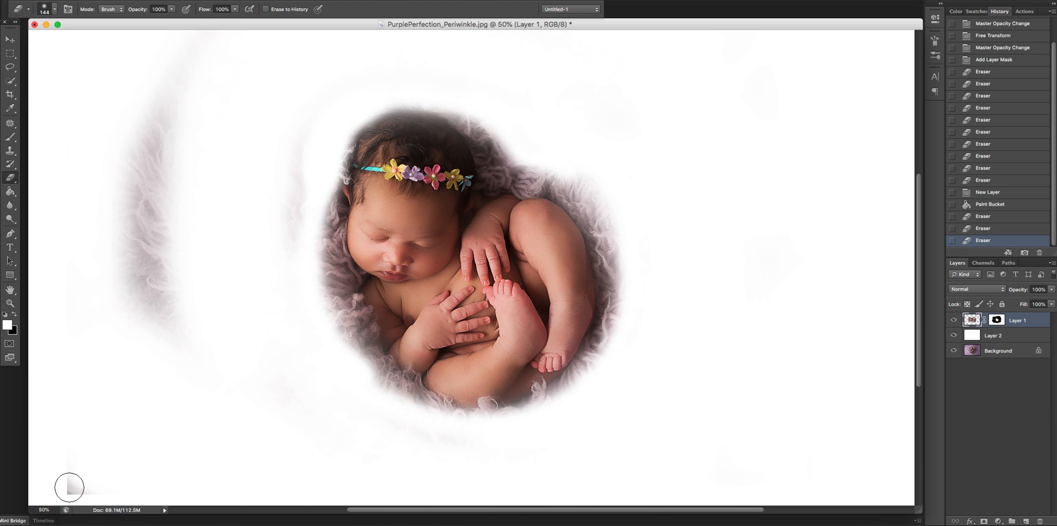
Step: Erase the dark rug band left of the baby and the faint rug traces surrounding the bowl area
mouse_move(152, 329)
left_mouse_down()
mouse_move(153, 214)
mouse_move(160, 269)
mouse_move(148, 178)
mouse_move(140, 210)
left_mouse_up()
left_click_drag(200, 268, 196, 249)
mouse_move(137, 173)
left_mouse_down()
mouse_move(118, 124)
mouse_move(121, 209)
left_mouse_up()
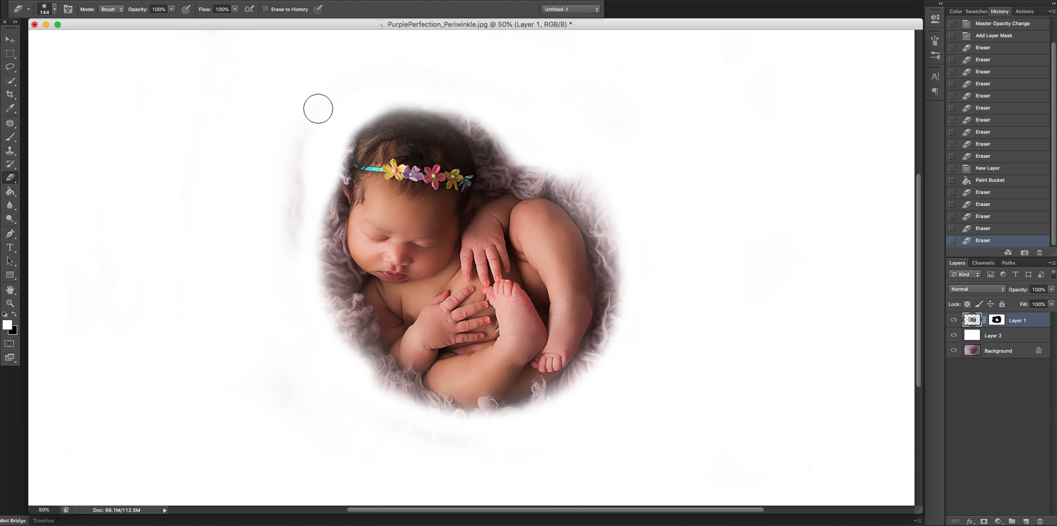
mouse_move(318, 360)
left_mouse_down()
mouse_move(362, 421)
mouse_move(428, 456)
mouse_move(559, 457)
left_mouse_up()
left_click_drag(712, 187, 716, 181)
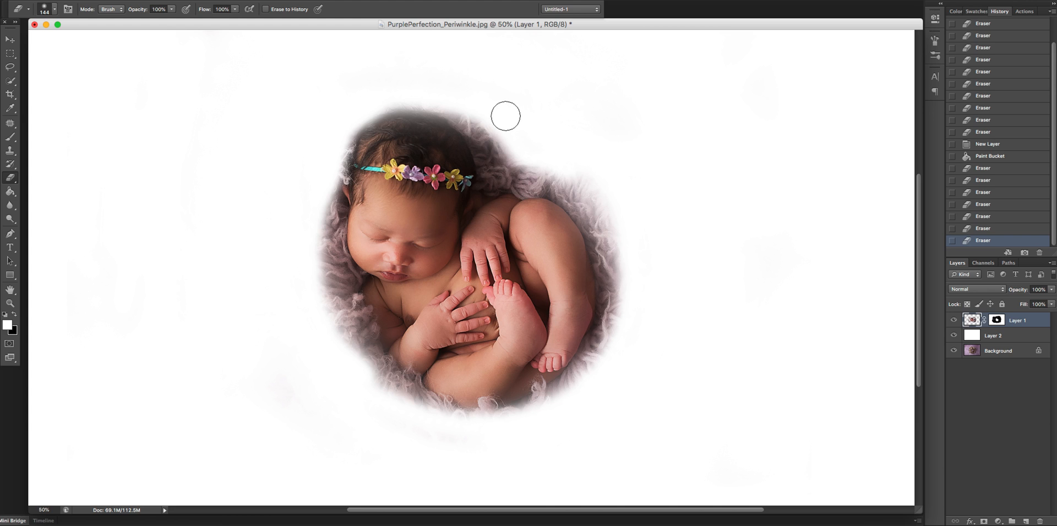
left_click_drag(638, 200, 713, 172)
Step: Erase the remaining faint smudges below and beside the baby and above the head
scroll(714, 117, "up", 3)
scroll(714, 118, "down", 6)
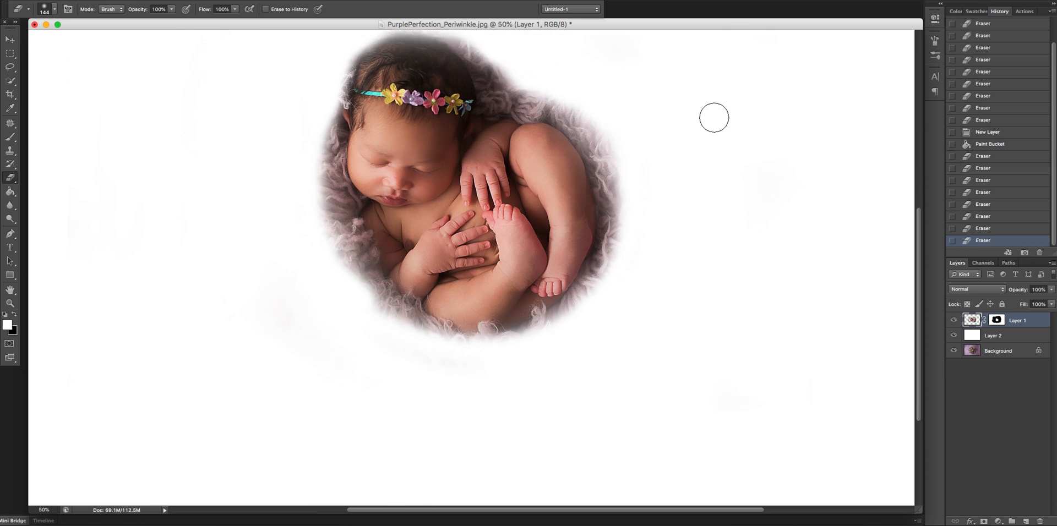
scroll(714, 118, "down", 2)
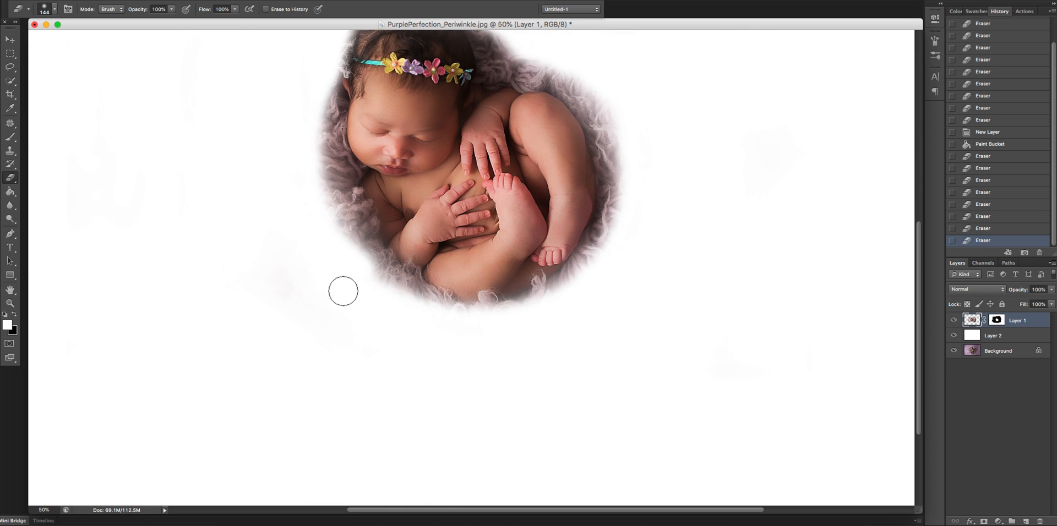
left_click(311, 235)
mouse_move(311, 235)
left_mouse_down()
mouse_move(293, 226)
mouse_move(261, 276)
mouse_move(420, 346)
left_mouse_up()
left_click_drag(701, 121, 712, 182)
scroll(713, 182, "down", 2)
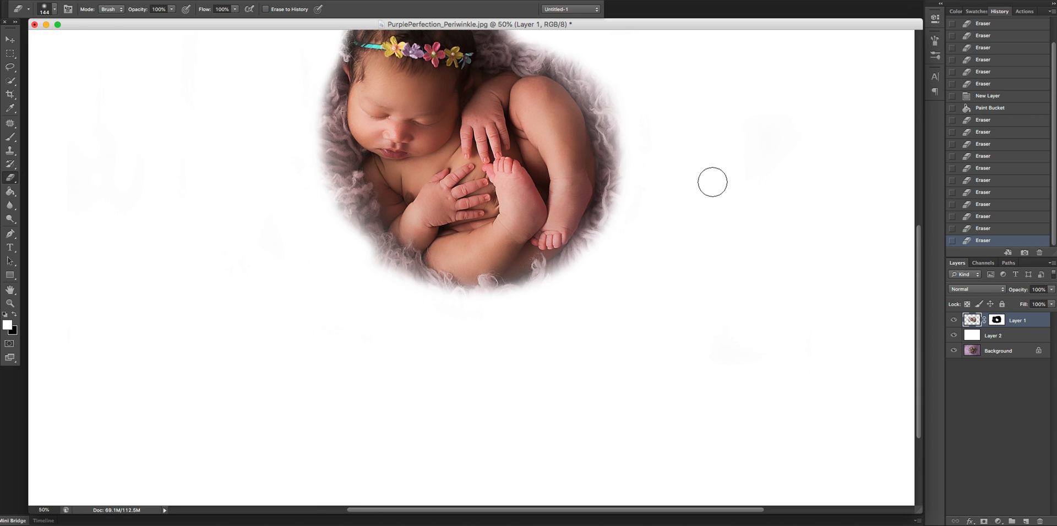
scroll(711, 181, "down", 5)
scroll(708, 189, "up", 15)
scroll(704, 156, "down", 10)
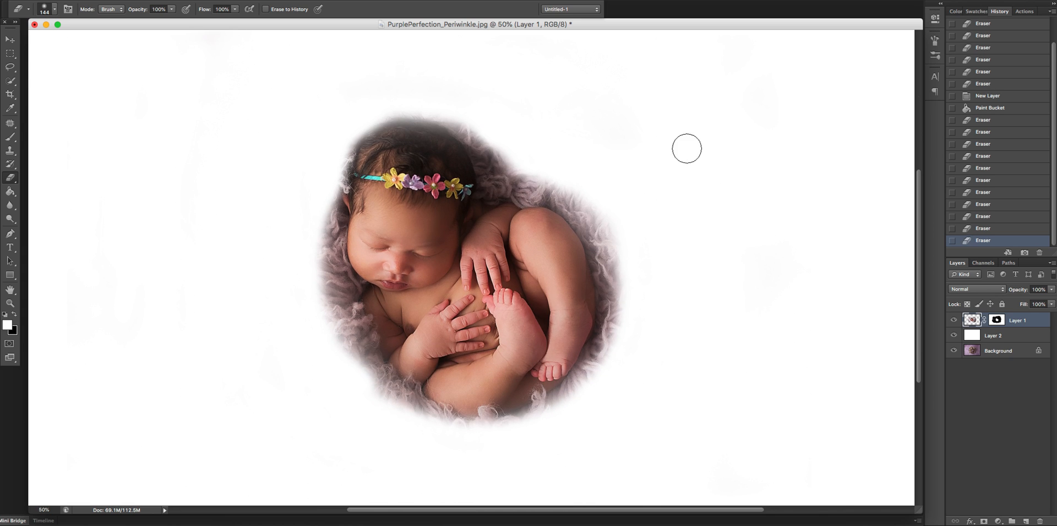
left_click_drag(378, 88, 436, 88)
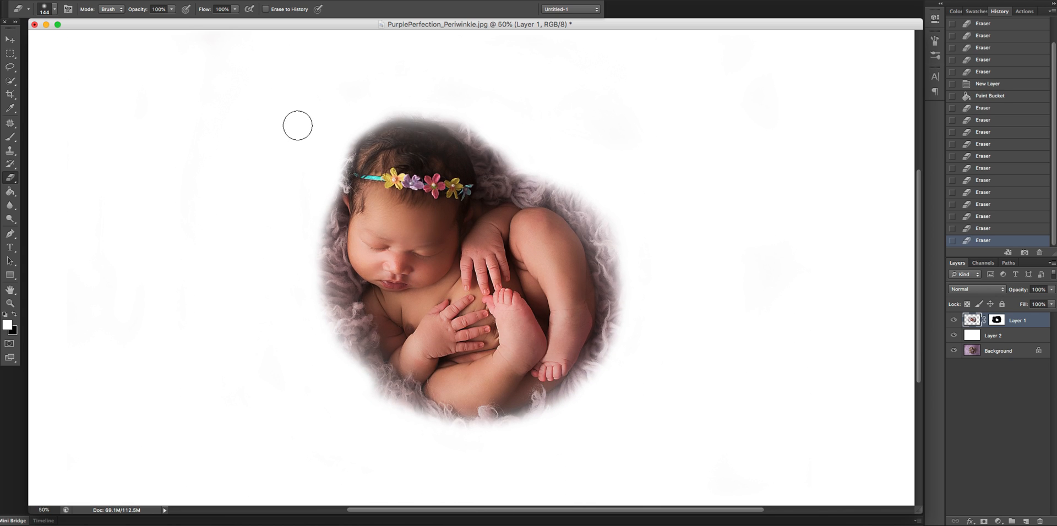
Step: Set the Eraser opacity to 50% and soften the rug's outer edge all around the baby
scroll(295, 128, "up", 1)
scroll(292, 132, "up", 3)
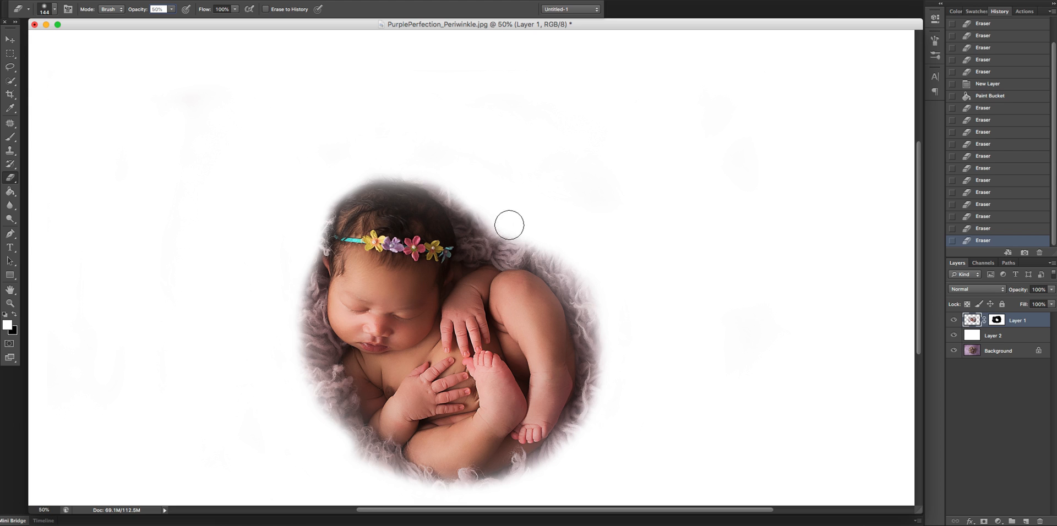
mouse_move(578, 281)
left_mouse_down()
mouse_move(613, 362)
mouse_move(609, 411)
mouse_move(587, 458)
left_mouse_up()
scroll(610, 392, "up", 1)
scroll(726, 381, "down", 5)
scroll(726, 381, "left", 3)
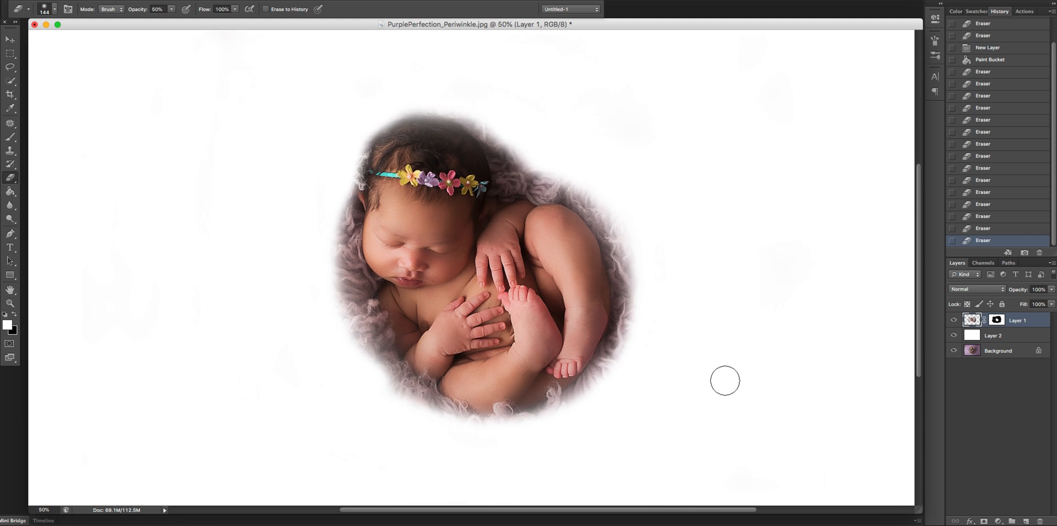
mouse_move(698, 269)
left_mouse_down()
mouse_move(642, 321)
mouse_move(595, 337)
mouse_move(510, 330)
mouse_move(473, 311)
mouse_move(433, 280)
mouse_move(400, 227)
mouse_move(395, 103)
mouse_move(399, 199)
mouse_move(430, 283)
left_mouse_up()
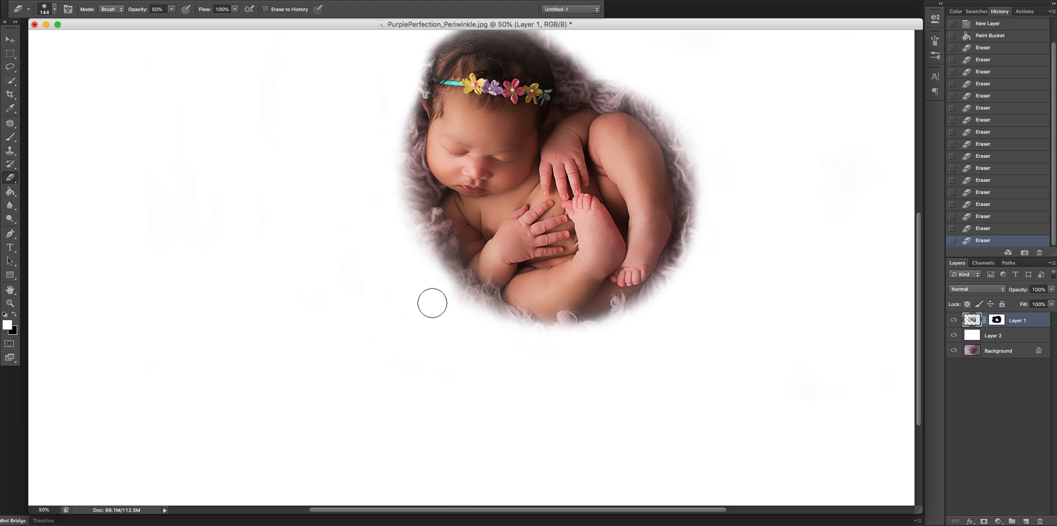
scroll(432, 302, "up", 2)
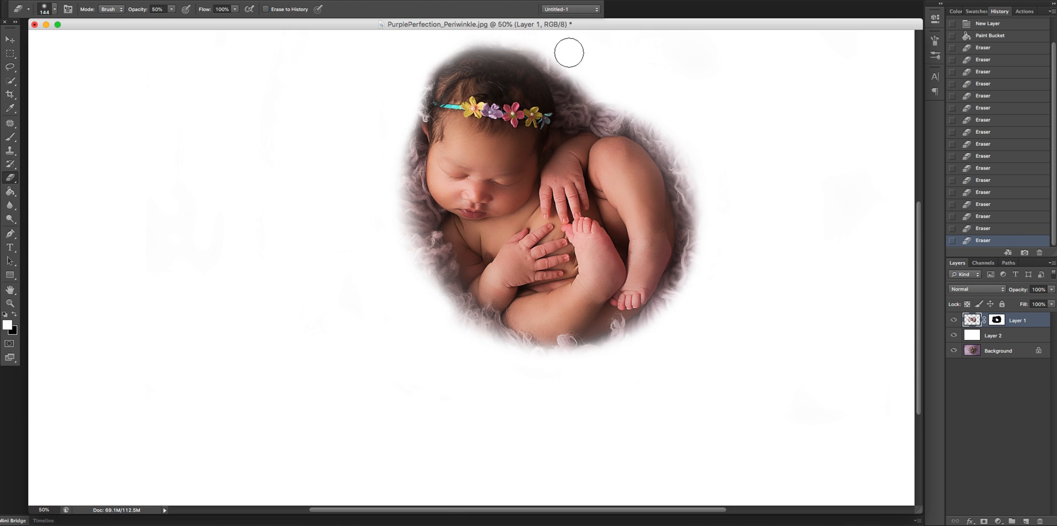
mouse_move(635, 108)
left_mouse_down()
mouse_move(596, 95)
mouse_move(703, 154)
mouse_move(726, 179)
mouse_move(694, 125)
mouse_move(708, 248)
left_mouse_up()
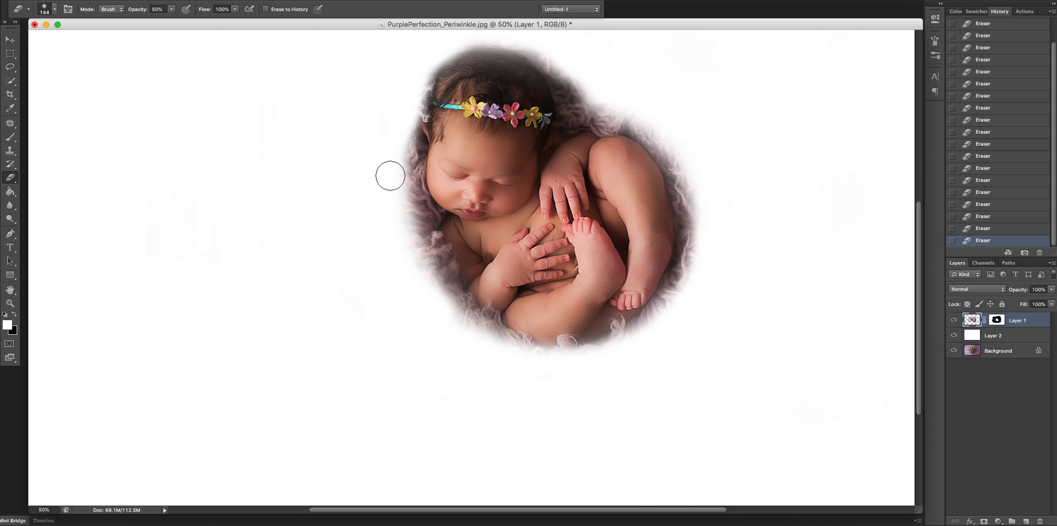
Step: Hide the white Layer 2 to show the wreath backdrop behind the baby
scroll(705, 262, "right", 1)
scroll(705, 262, "up", 1)
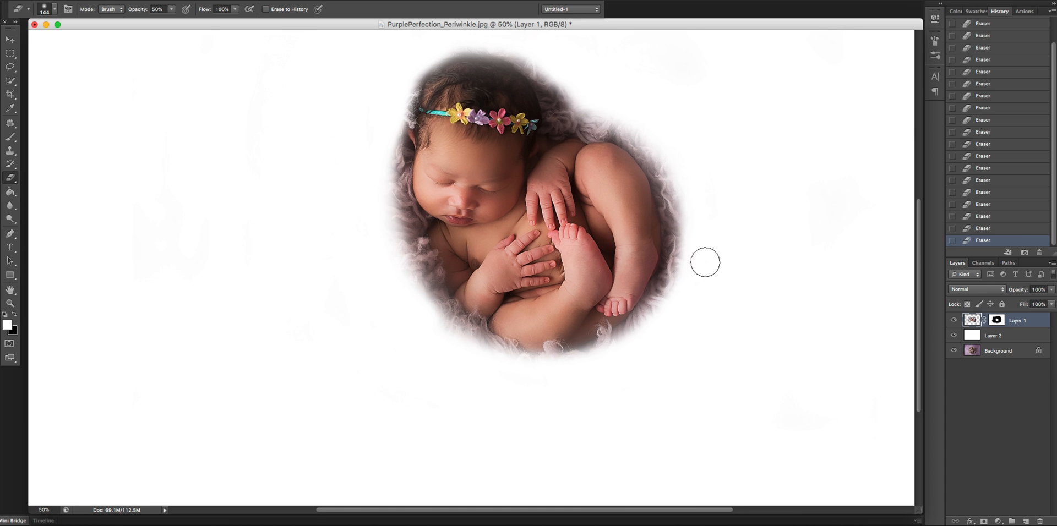
scroll(705, 262, "right", 2)
scroll(705, 262, "up", 5)
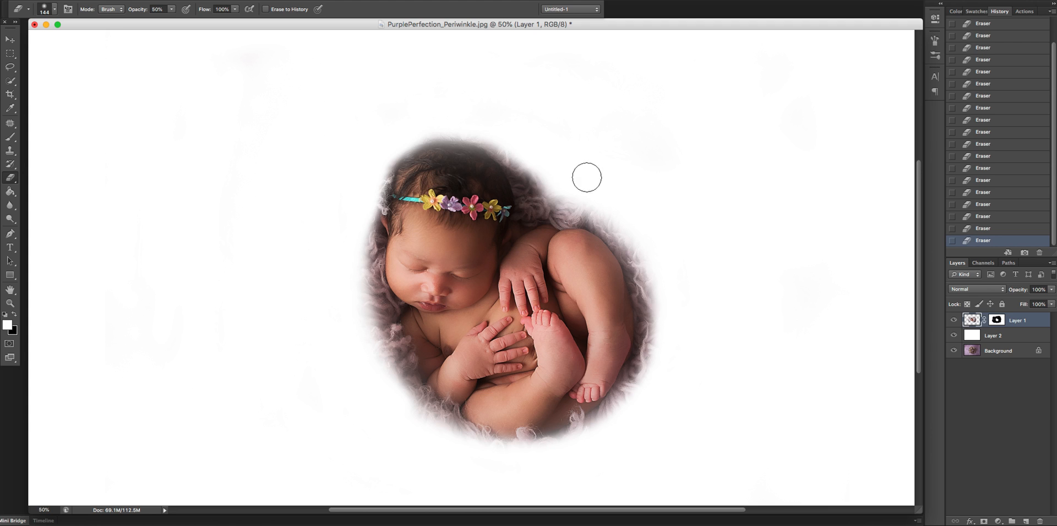
scroll(683, 257, "right", 1)
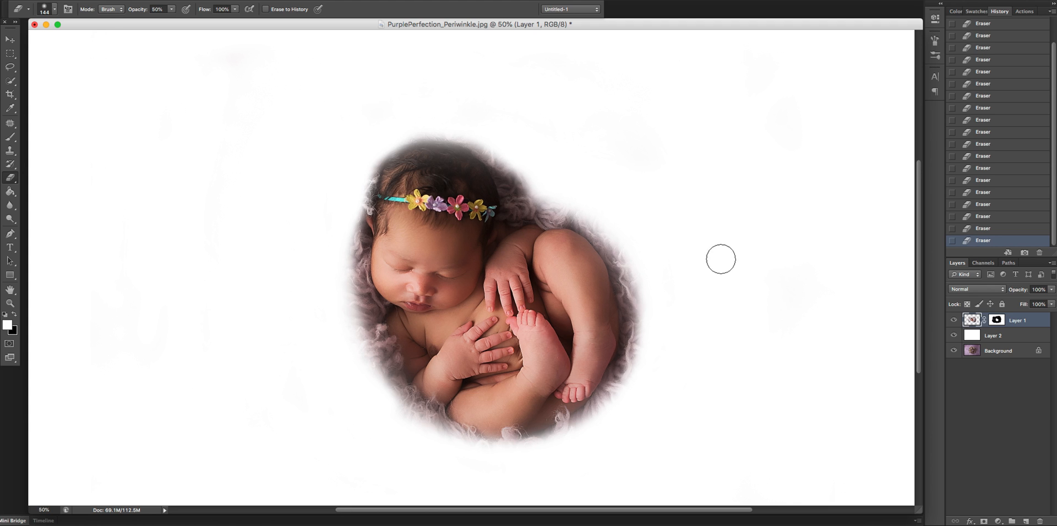
left_click(954, 337)
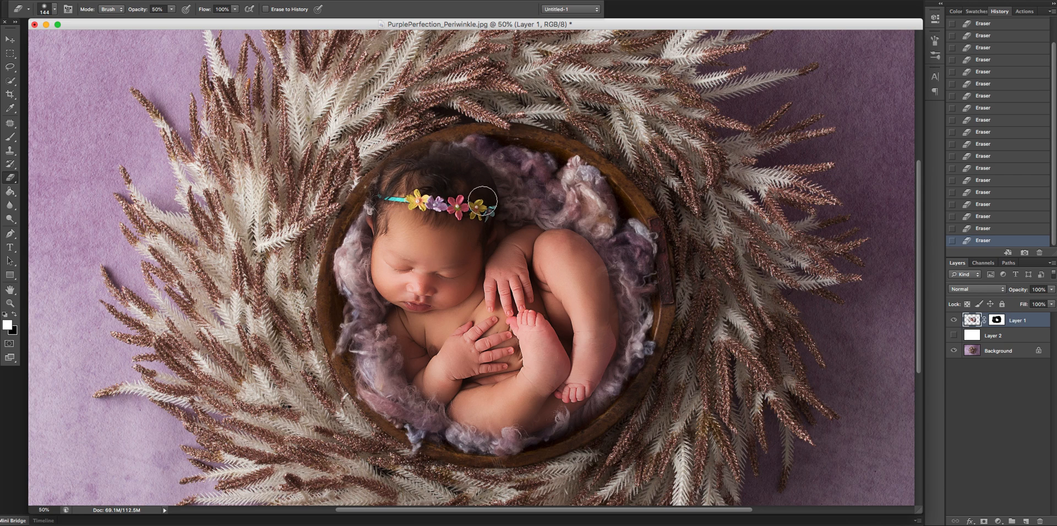
Step: Paint white on Layer 1's mask with a 101 px brush at 100% opacity to restore the baby's hair, headband, limbs and toes
left_click(998, 321)
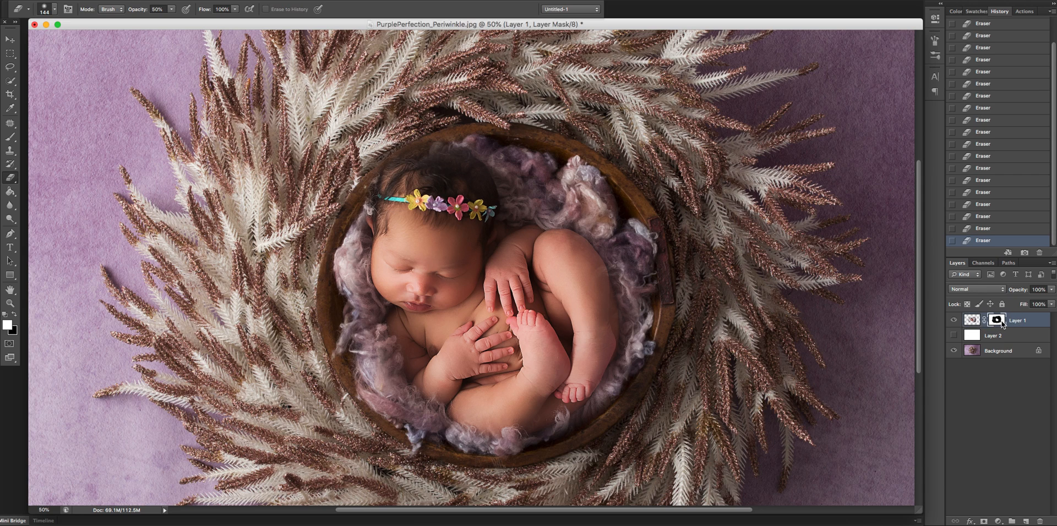
left_click(8, 140)
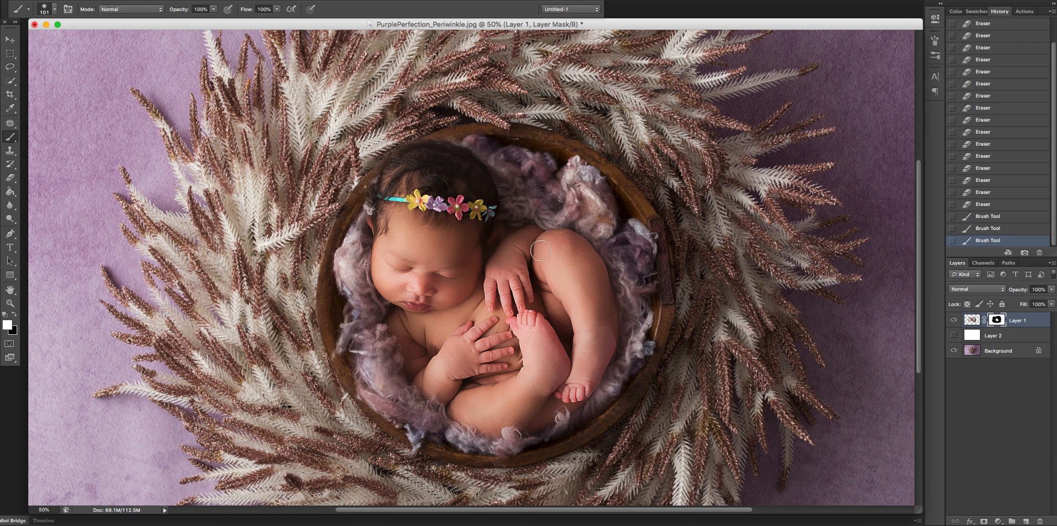
left_click_drag(492, 232, 497, 230)
left_click(482, 215)
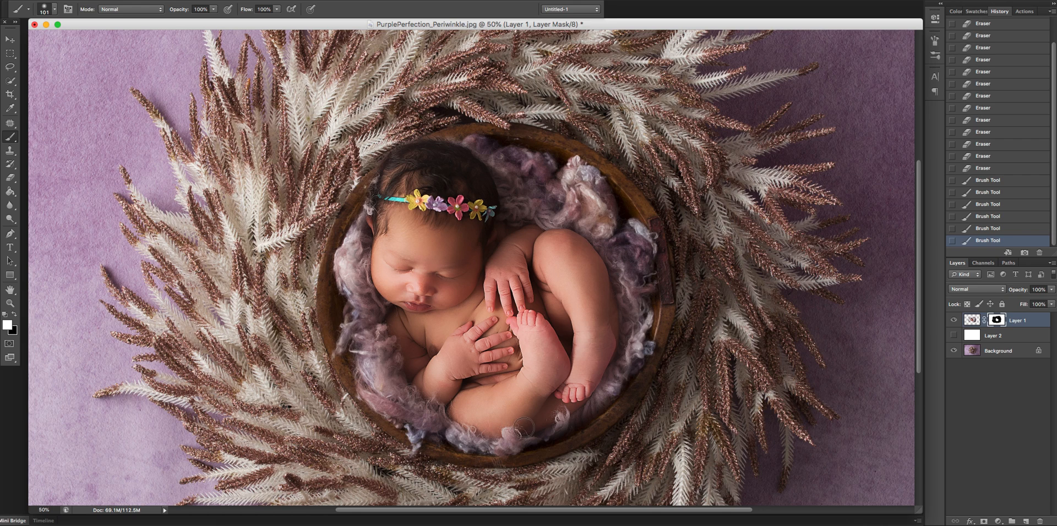
left_click_drag(579, 392, 596, 365)
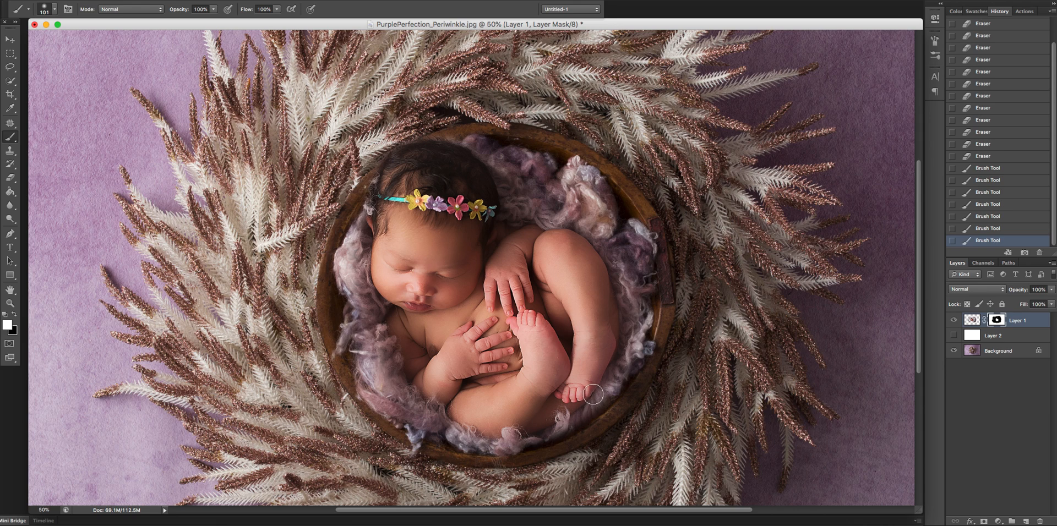
left_click_drag(524, 434, 595, 387)
Step: View the whole composite at 25% and toggle Layer 1's visibility to compare the backdrop with and without the baby
key("super+minus")
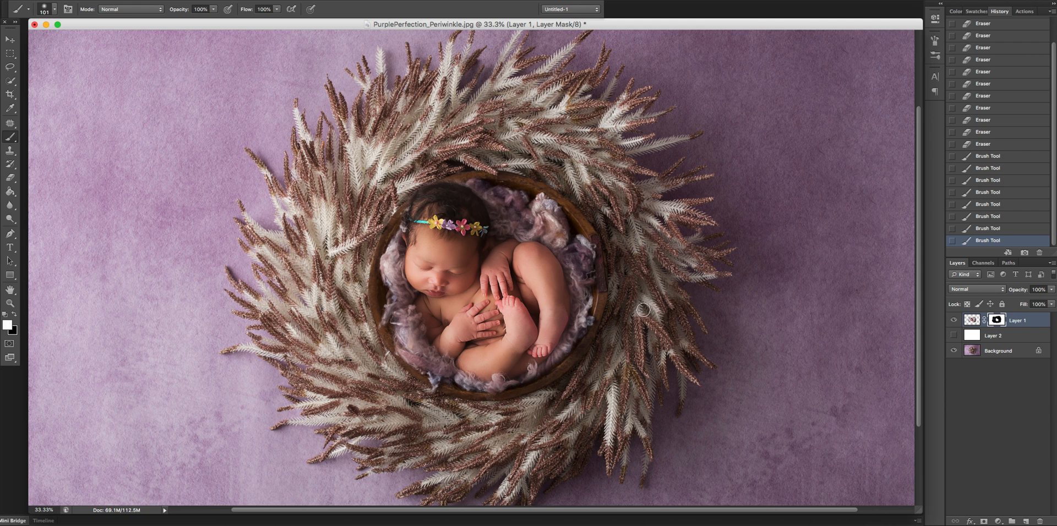
key("super+minus")
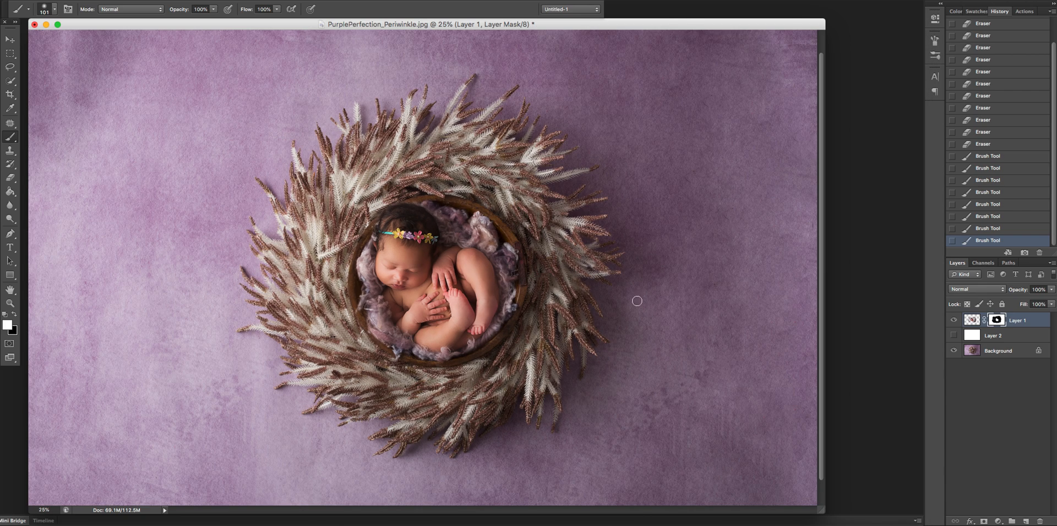
left_click_drag(597, 23, 633, 29)
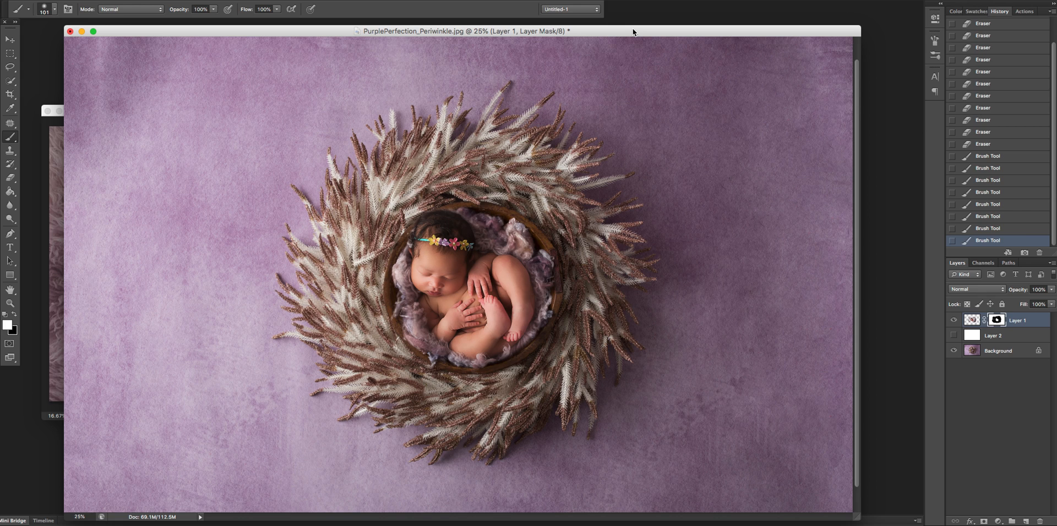
scroll(528, 231, "up", 1)
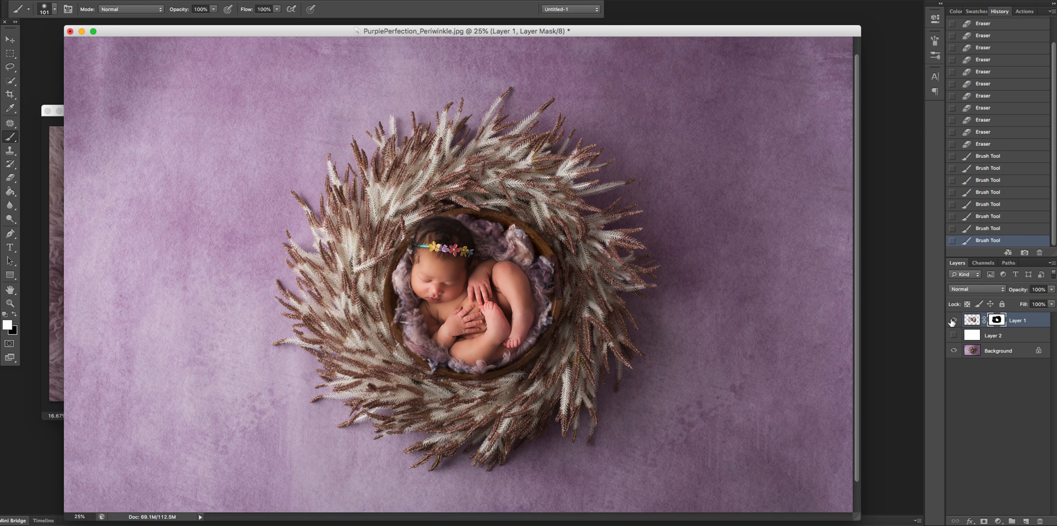
left_click(954, 321)
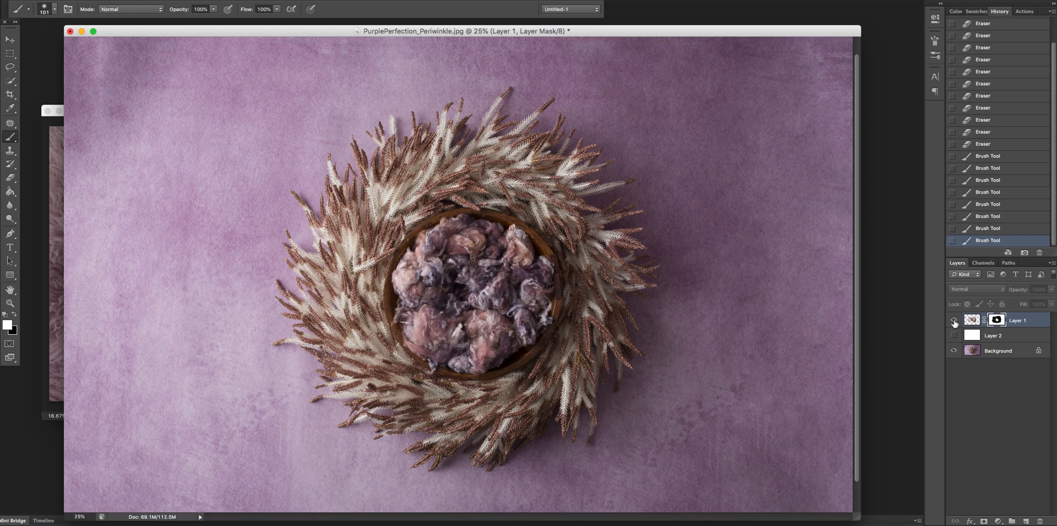
left_click(954, 321)
left_click(954, 321)
left_click(954, 321)
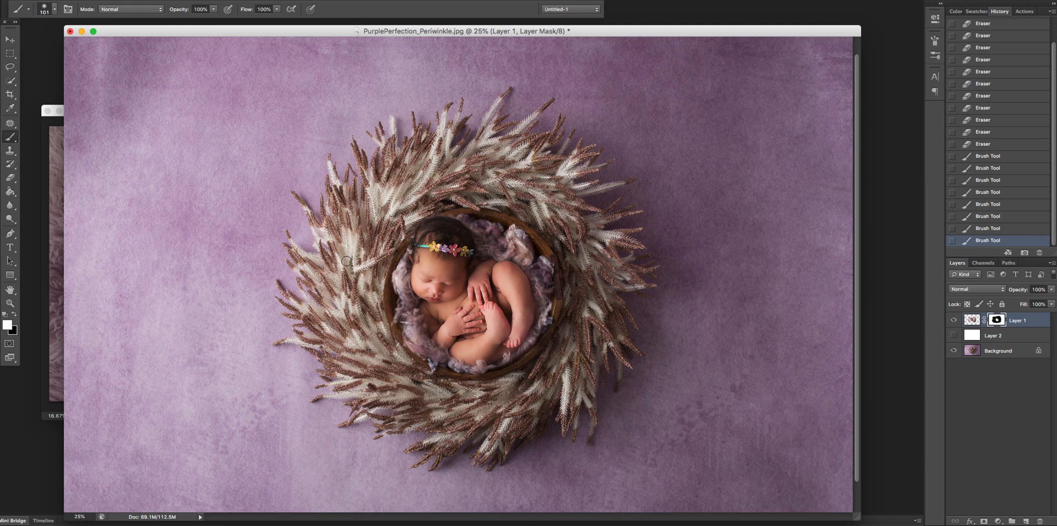
Step: Set the brush opacity to 40% and paint on Layer 1's mask to blend the edges around the baby inside the bowl
left_click(194, 10)
left_click(194, 9)
type("40")
key("Return")
mouse_move(547, 292)
left_mouse_down()
mouse_move(546, 341)
mouse_move(534, 358)
mouse_move(482, 381)
mouse_move(415, 357)
mouse_move(400, 324)
mouse_move(398, 260)
left_mouse_up()
left_click_drag(545, 264, 564, 272)
Step: Delete the white Layer 2
left_click(992, 337)
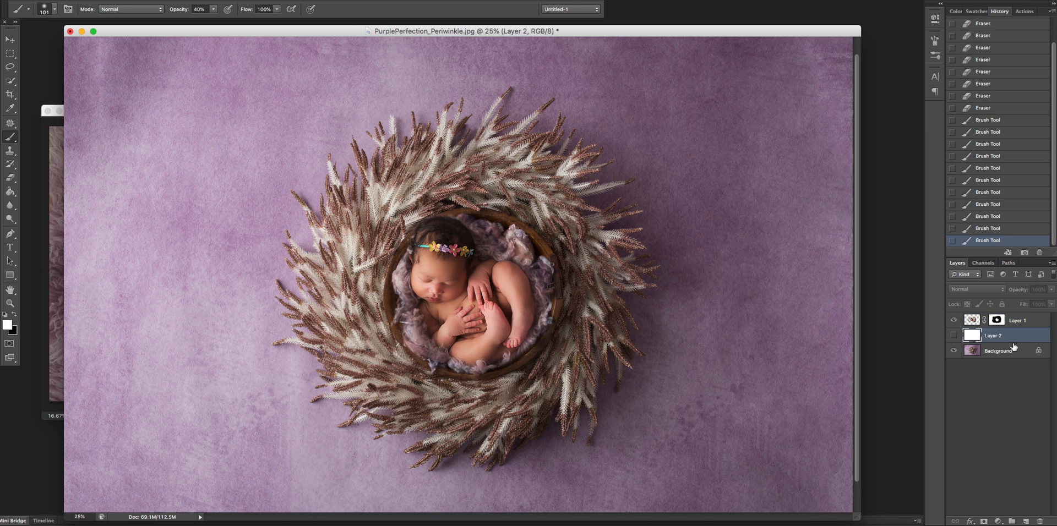
left_click_drag(1015, 346, 1041, 523)
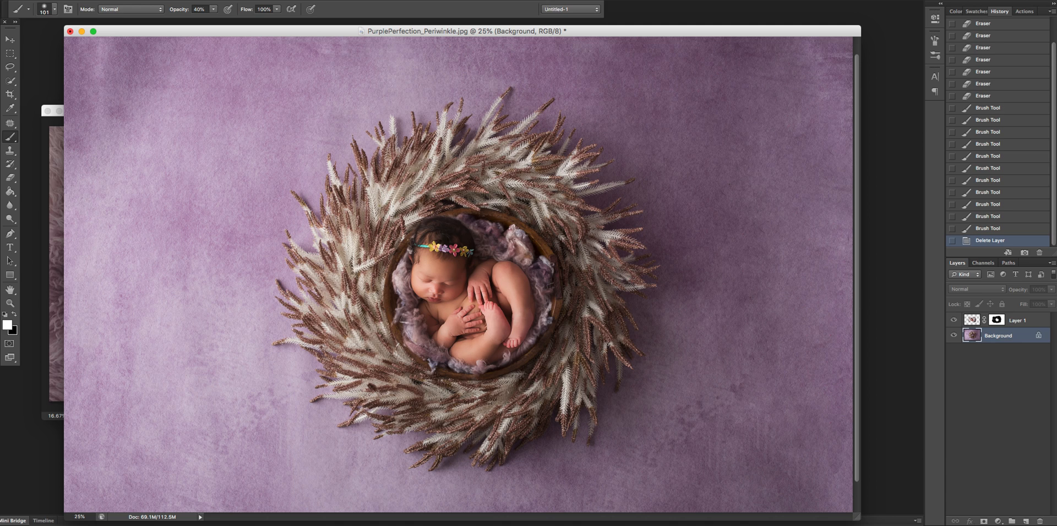
Step: Create a new Soft Light layer filled with 50% gray, placed directly above the Background layer
left_click(157, 0)
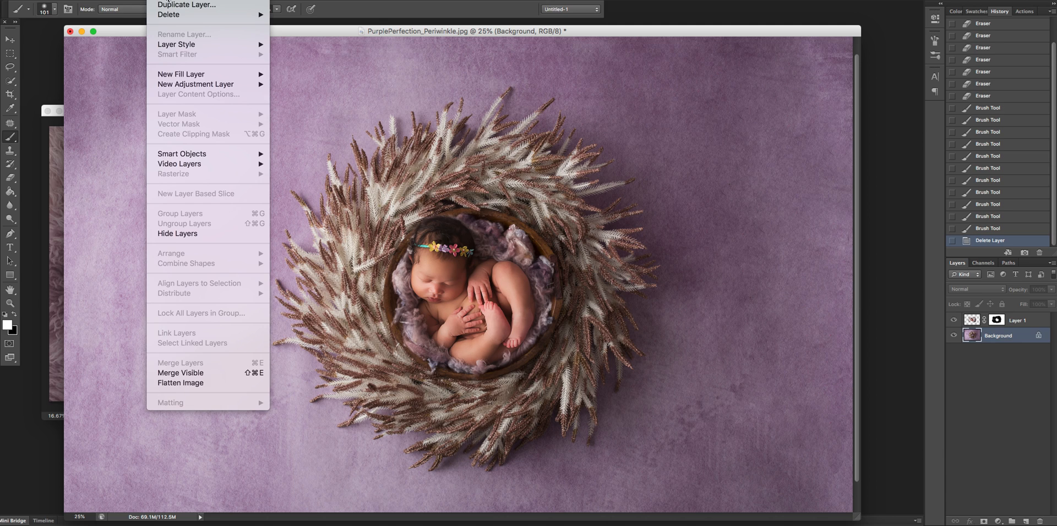
mouse_move(168, 1)
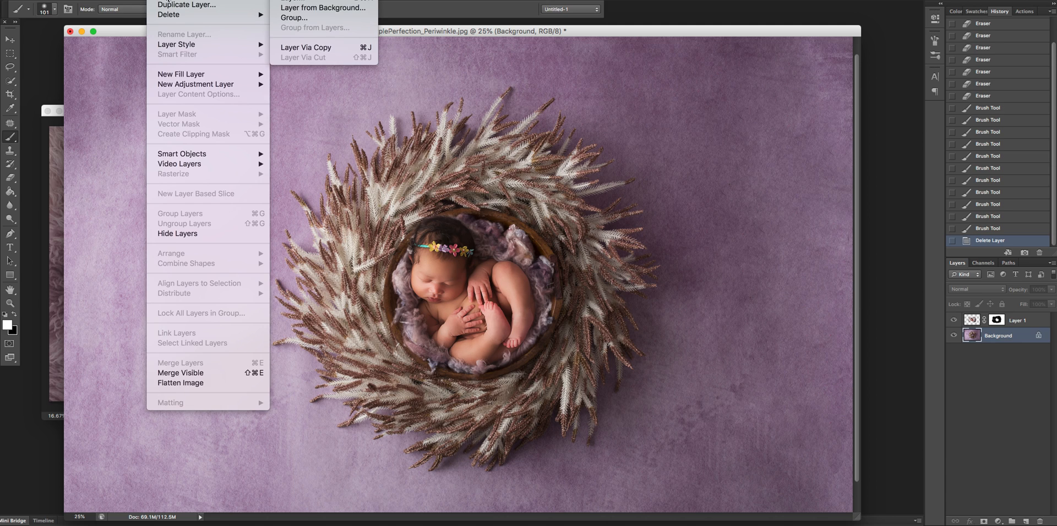
left_click(302, 3)
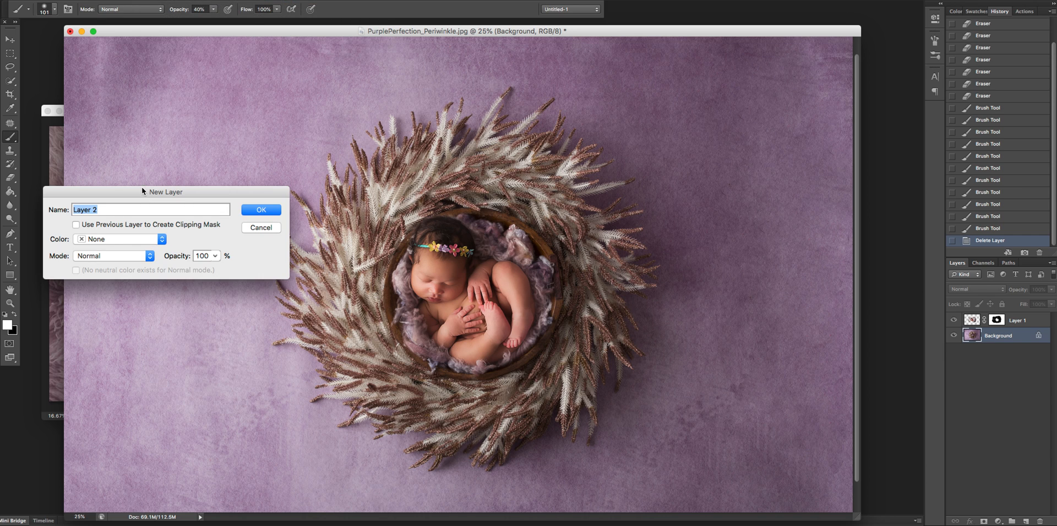
left_click(129, 258)
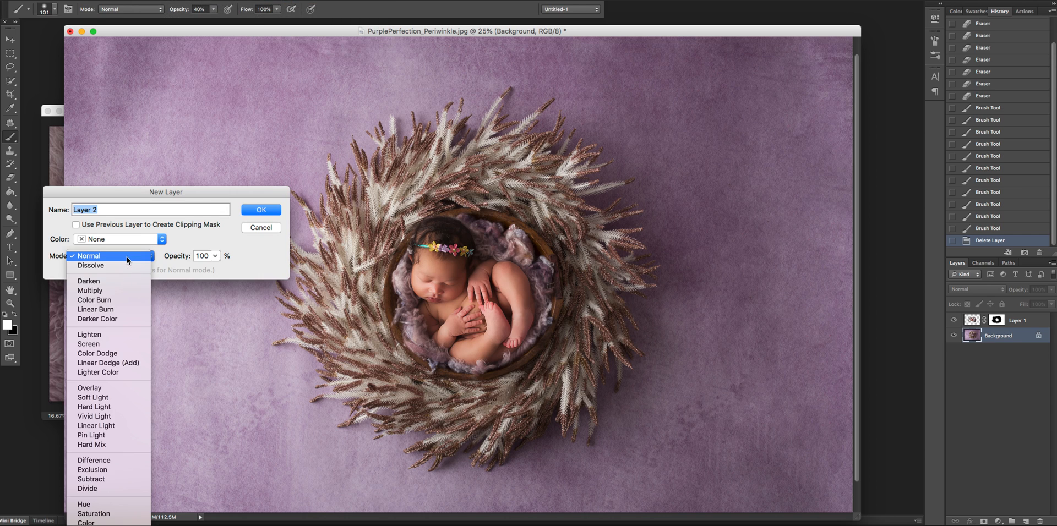
left_click(124, 398)
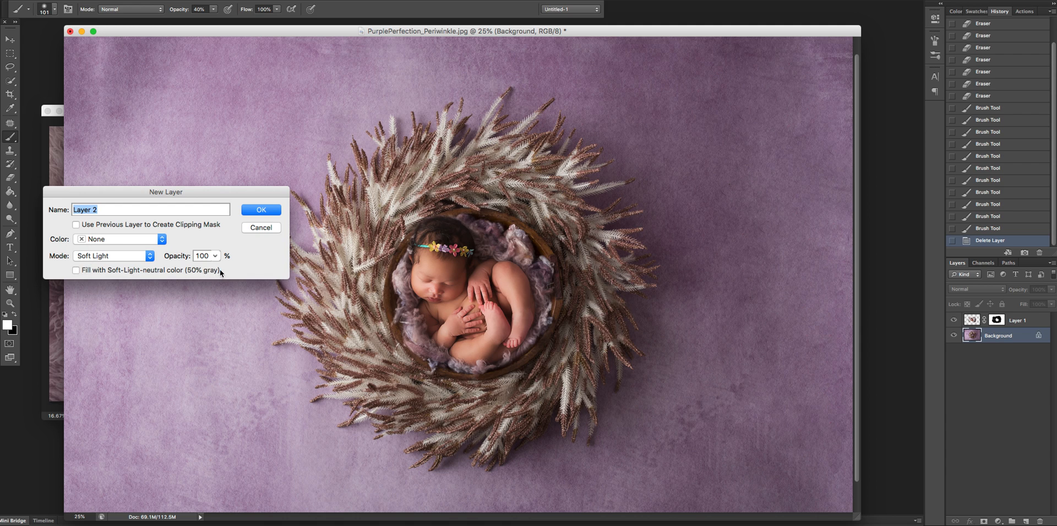
left_click(261, 210)
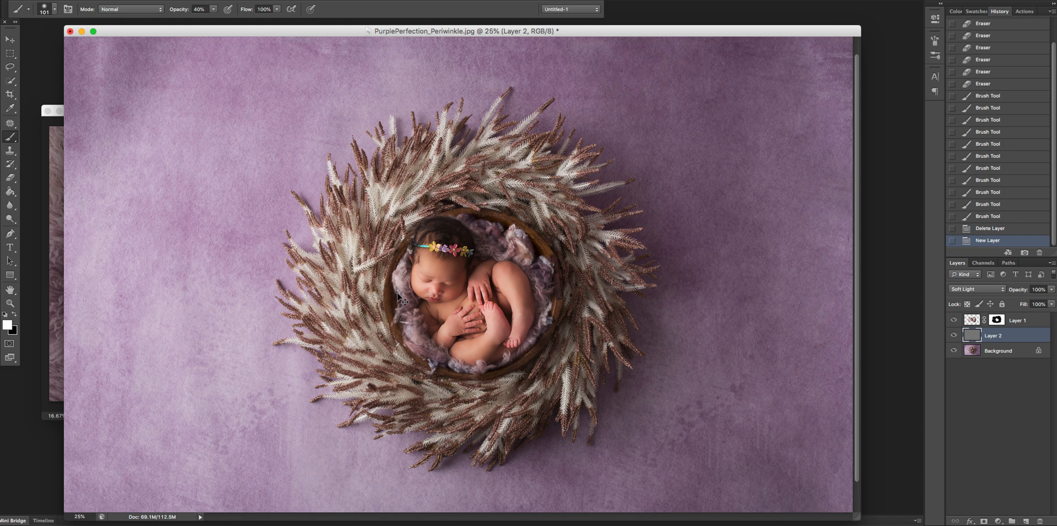
key("super+equal")
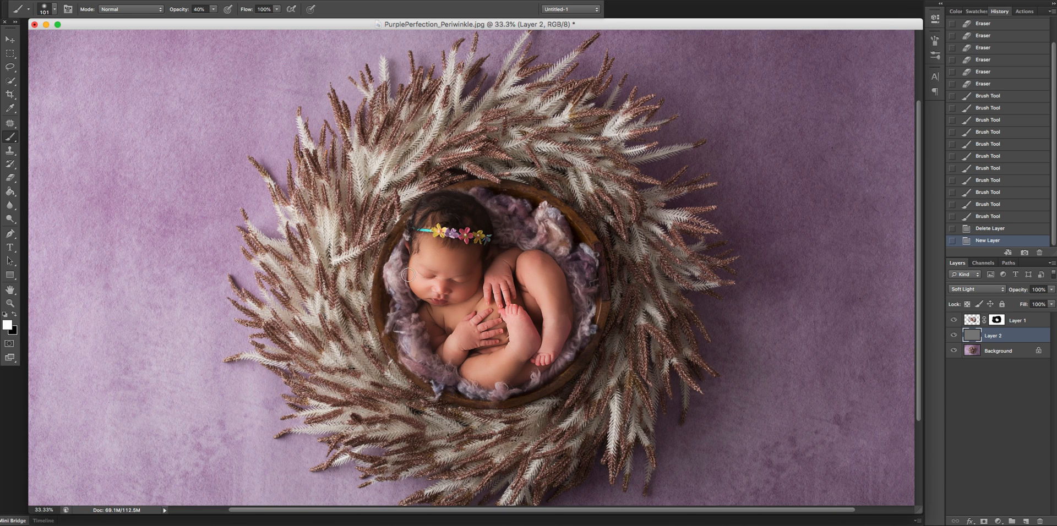
left_click_drag(407, 277, 408, 254)
left_click(1022, 228)
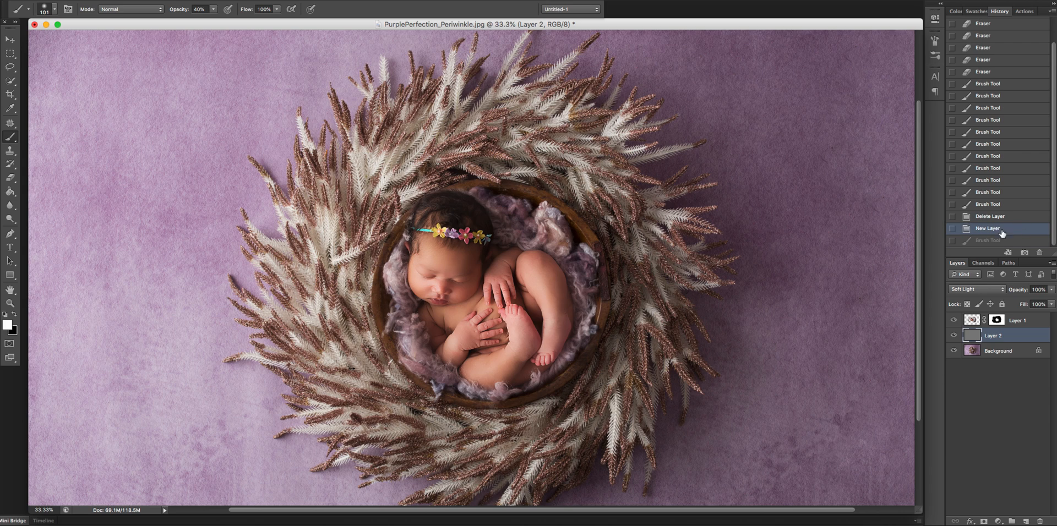
Step: Paint black on Layer 2 at 40% brush opacity beside the baby's shoulder and toggle the layer's visibility to compare
left_click(15, 314)
left_click(16, 315)
left_click(17, 315)
left_click(410, 295)
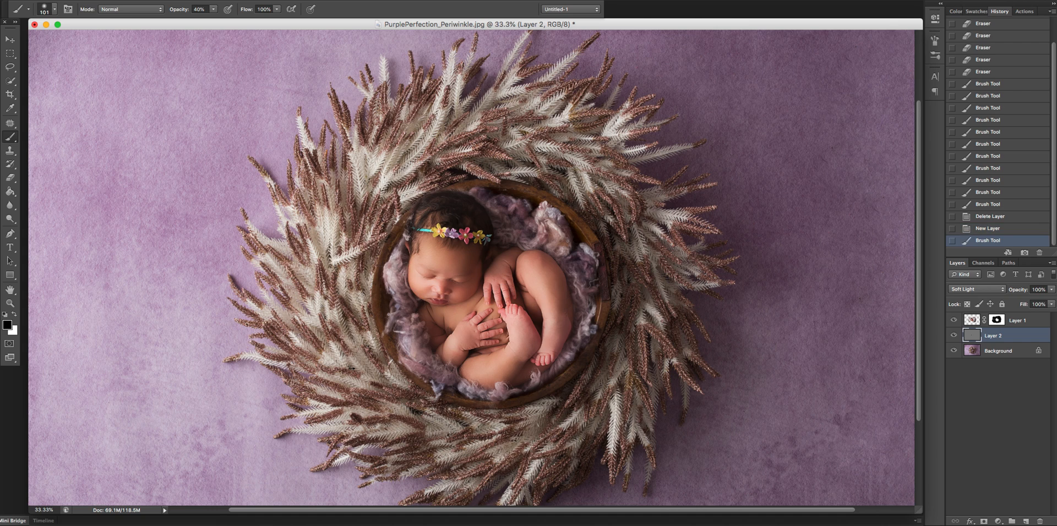
left_click(954, 335)
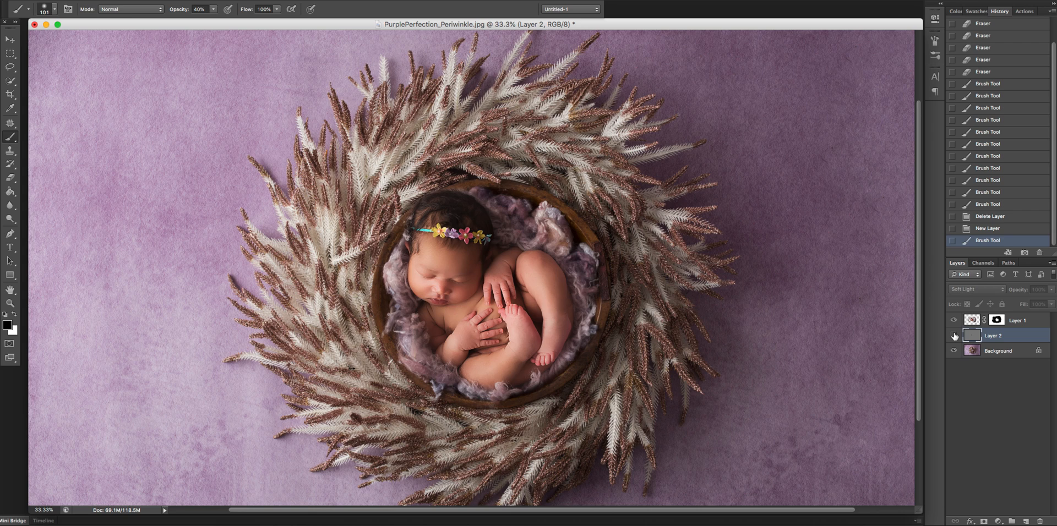
left_click(954, 335)
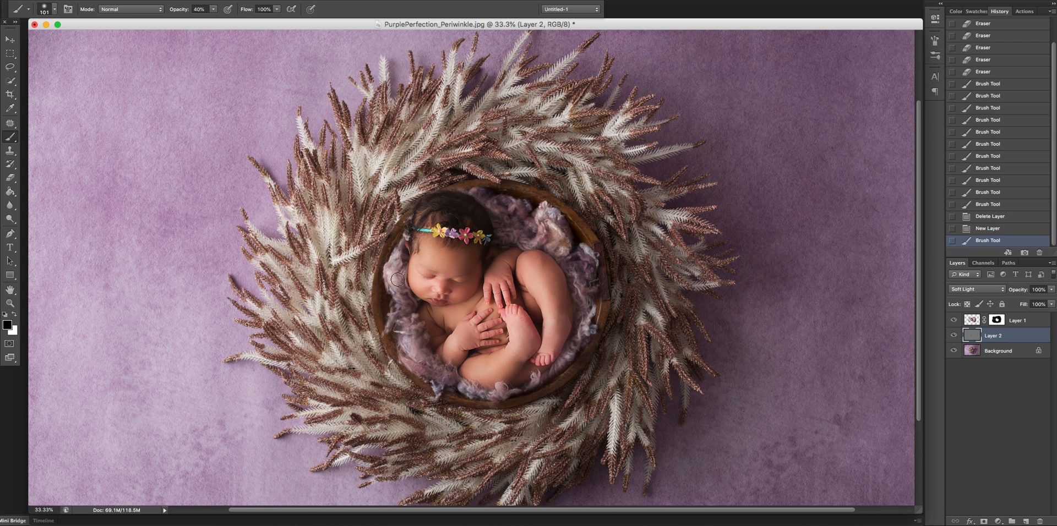
Step: Set the brush opacity to 100% and arrange the original photo and the composite side by side in a 2-up vertical layout
left_click(213, 9)
left_click_drag(307, 26, 384, 39)
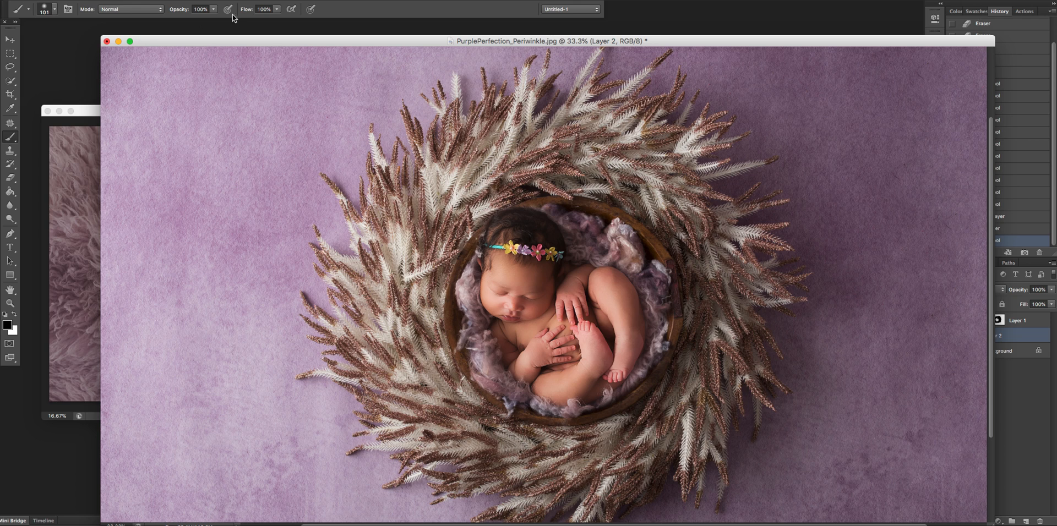
left_click(322, 0)
mouse_move(327, 0)
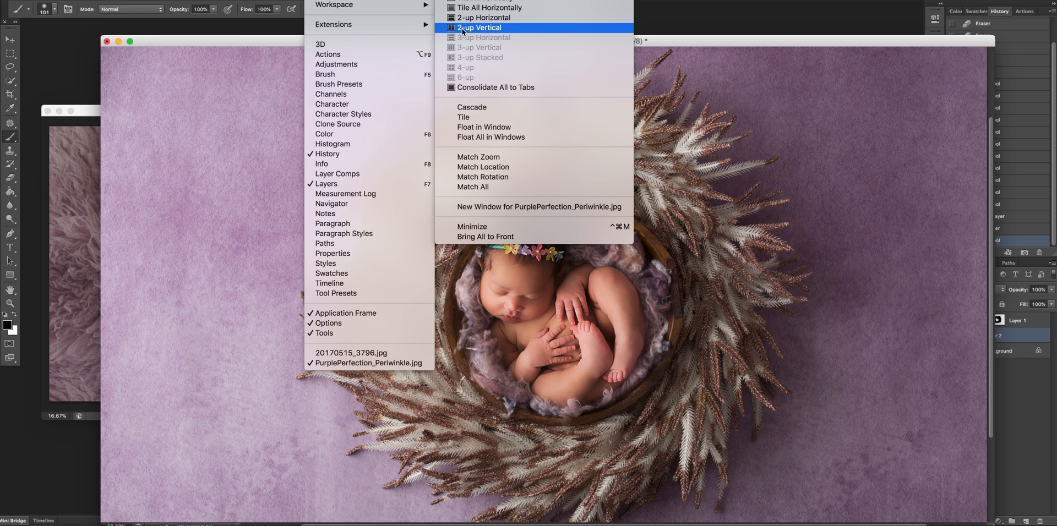
left_click(497, 30)
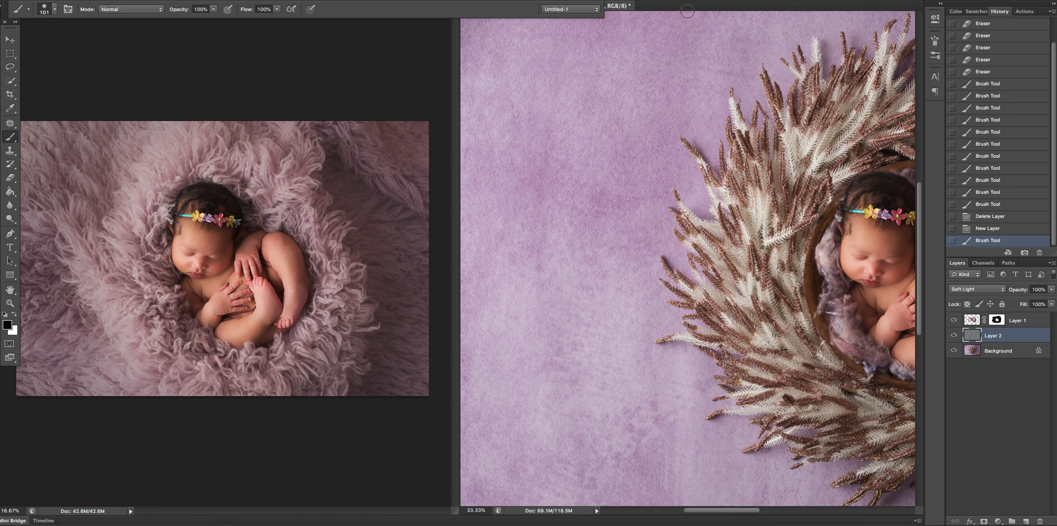
left_click_drag(755, 513, 800, 513)
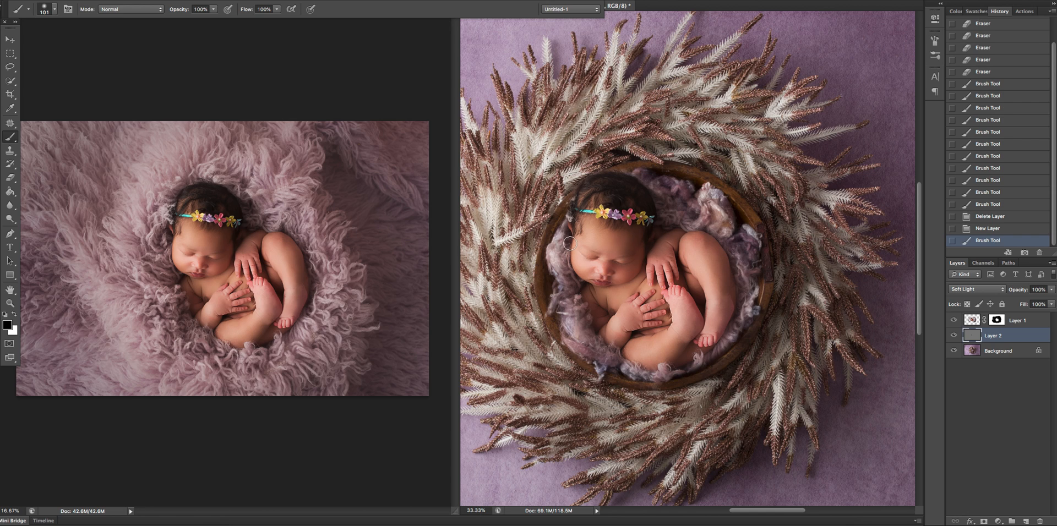
Step: Paint black shadows on Layer 2 around the baby's face, back, legs and head inside the bowl with the 101 px brush
mouse_move(571, 254)
left_mouse_down()
mouse_move(602, 341)
mouse_move(625, 361)
left_mouse_up()
left_click_drag(710, 352, 723, 330)
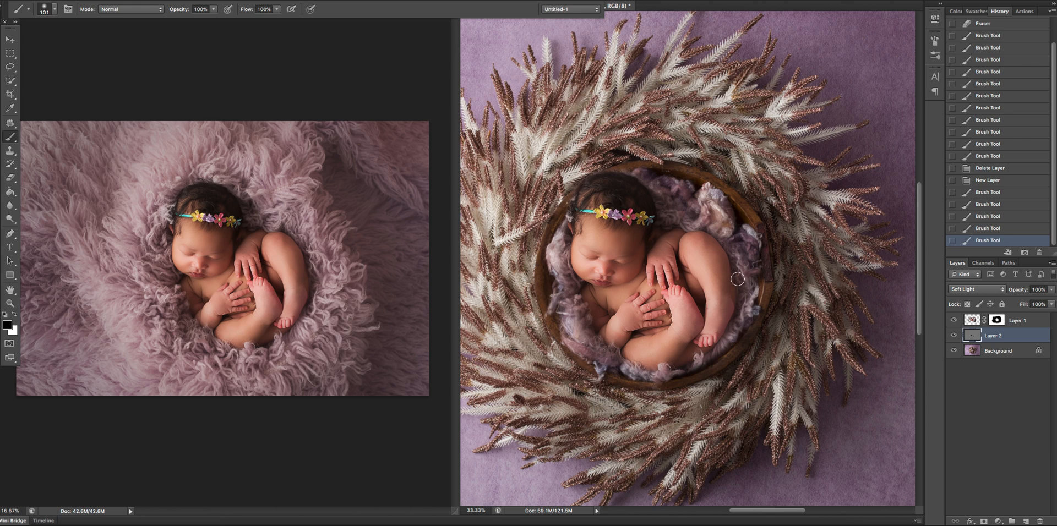
mouse_move(734, 307)
left_mouse_down()
mouse_move(725, 249)
mouse_move(696, 231)
left_mouse_up()
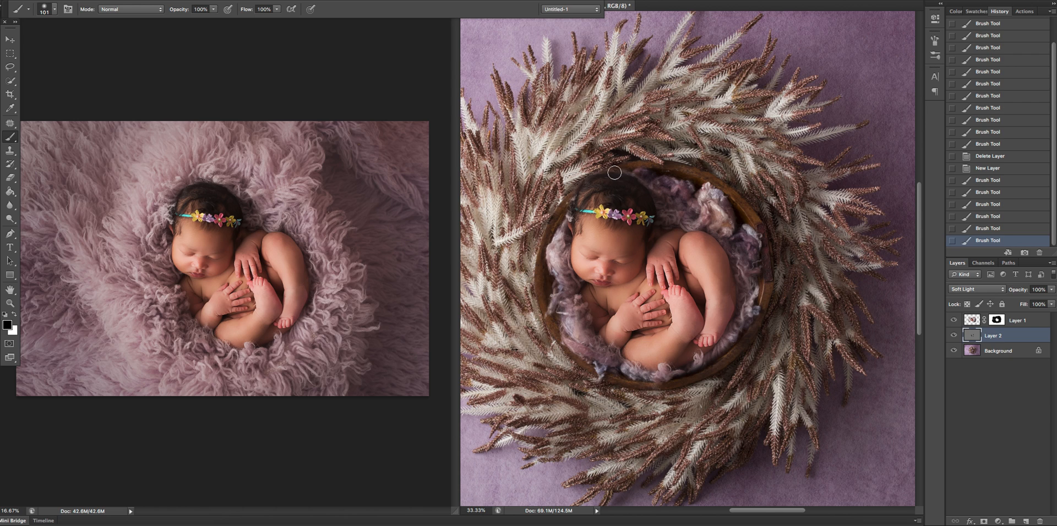
mouse_move(615, 173)
left_mouse_down()
mouse_move(636, 187)
mouse_move(586, 172)
mouse_move(605, 173)
mouse_move(574, 204)
mouse_move(630, 180)
mouse_move(646, 184)
mouse_move(663, 218)
mouse_move(593, 182)
mouse_move(669, 218)
left_mouse_up()
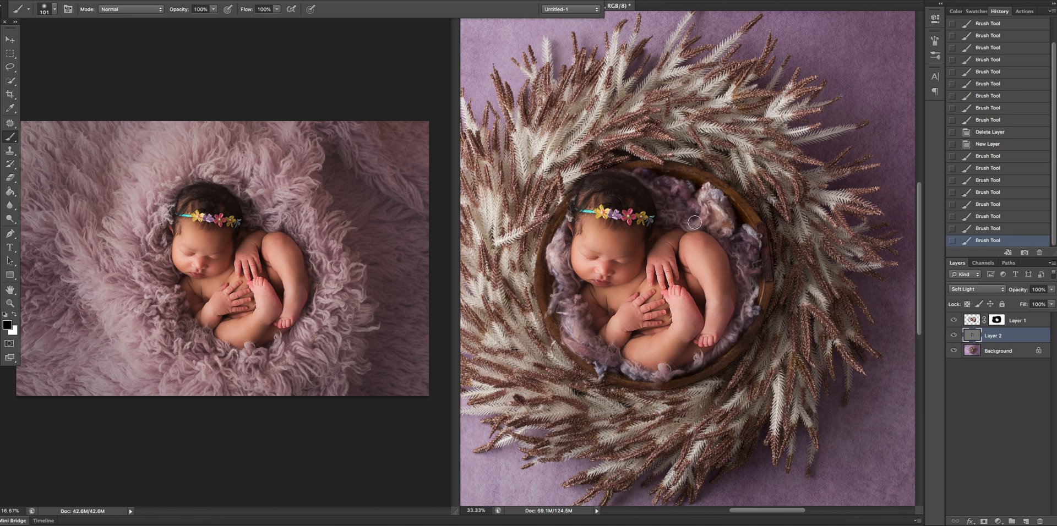
left_click_drag(732, 330, 729, 329)
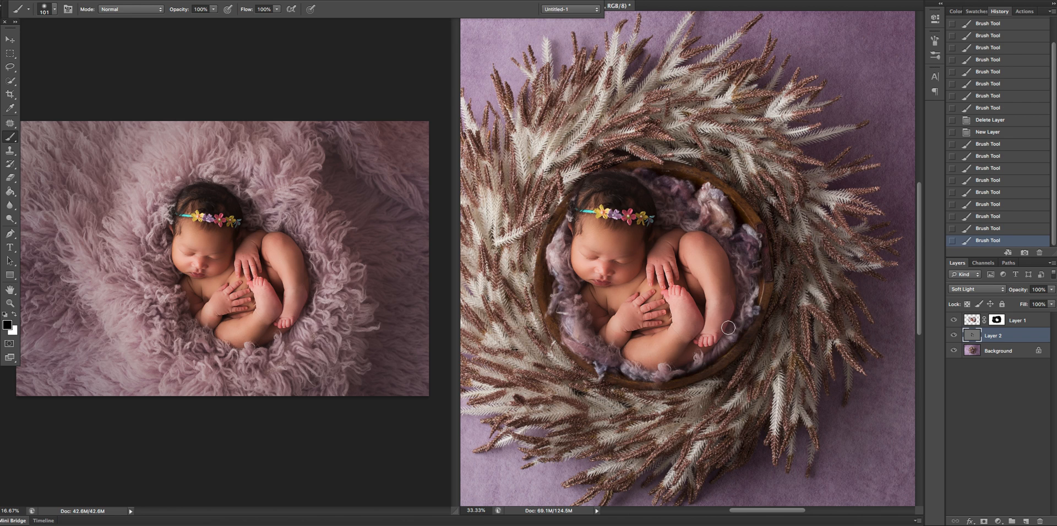
left_click_drag(704, 364, 684, 365)
left_click(615, 352)
Step: Lower Layer 2's opacity to 39% and toggle its visibility to compare the composite with and without the shadows
scroll(615, 352, "down", 1)
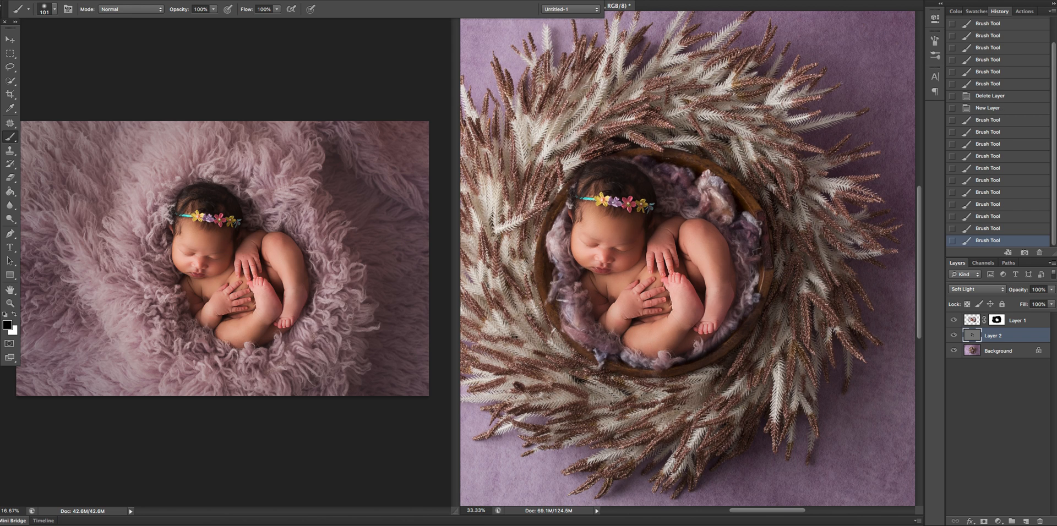
left_click(956, 335)
left_click(956, 335)
left_click(957, 335)
left_click(1052, 293)
left_click(954, 336)
left_click(954, 335)
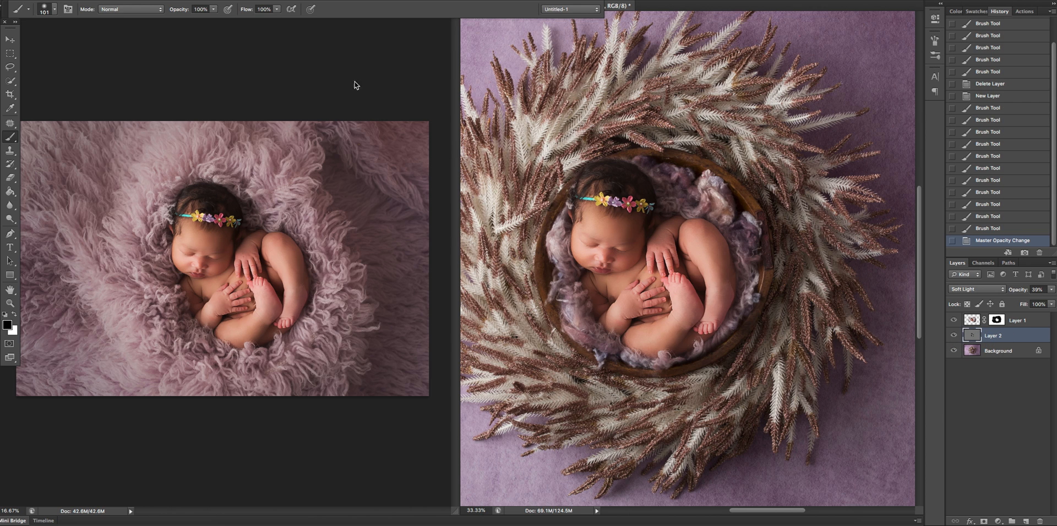
Step: Float the composite in its own window and view the whole image at 16.7%
scroll(262, 14, "right", 1)
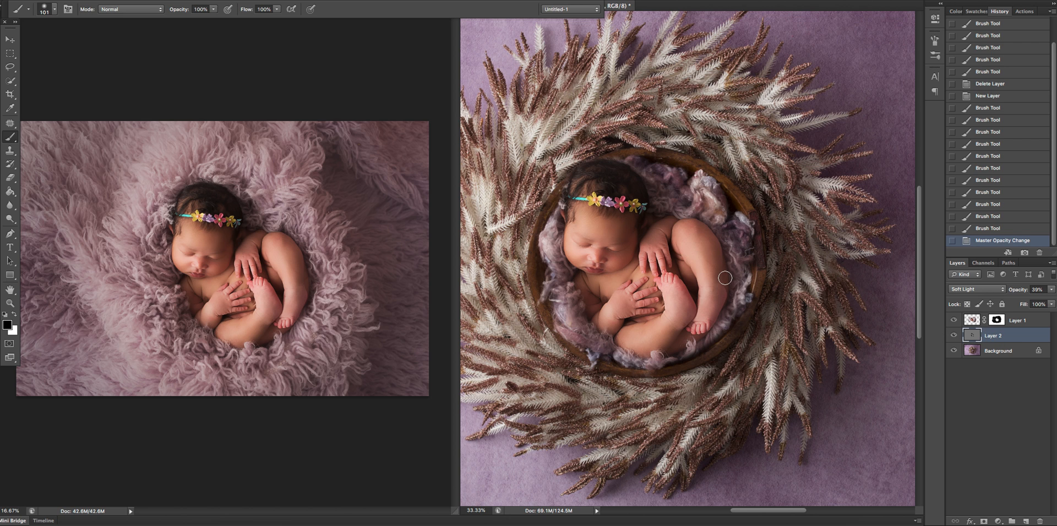
left_click_drag(731, 7, 468, 47)
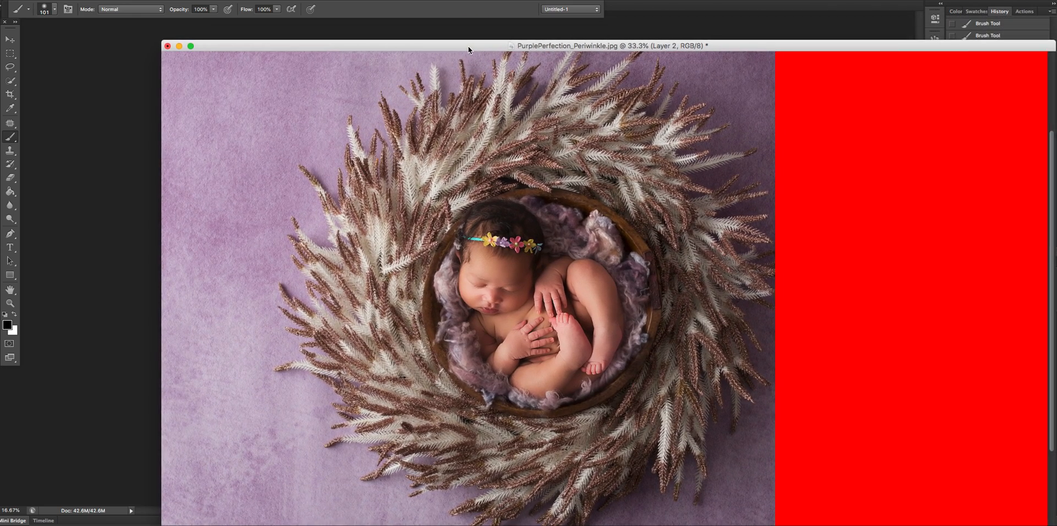
key("super+minus")
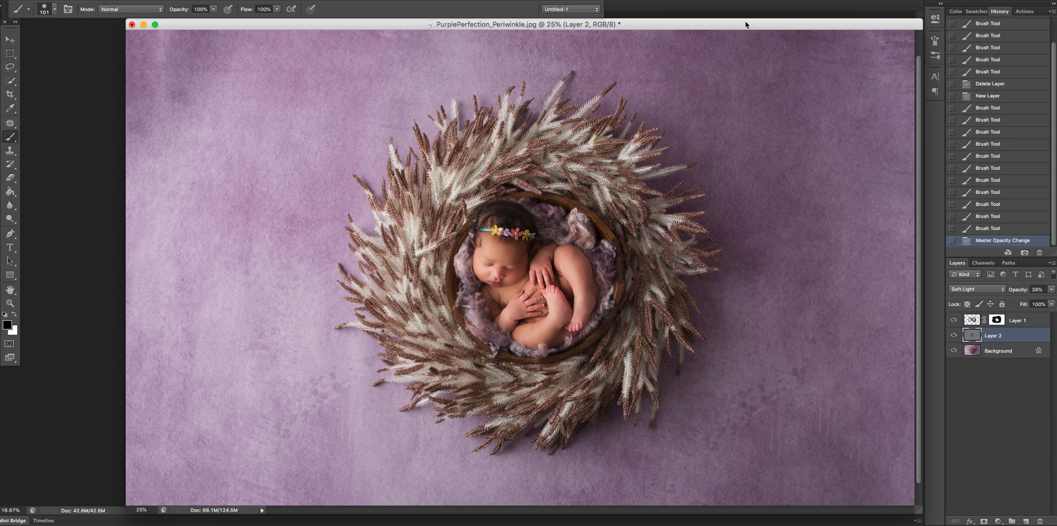
key("super+minus")
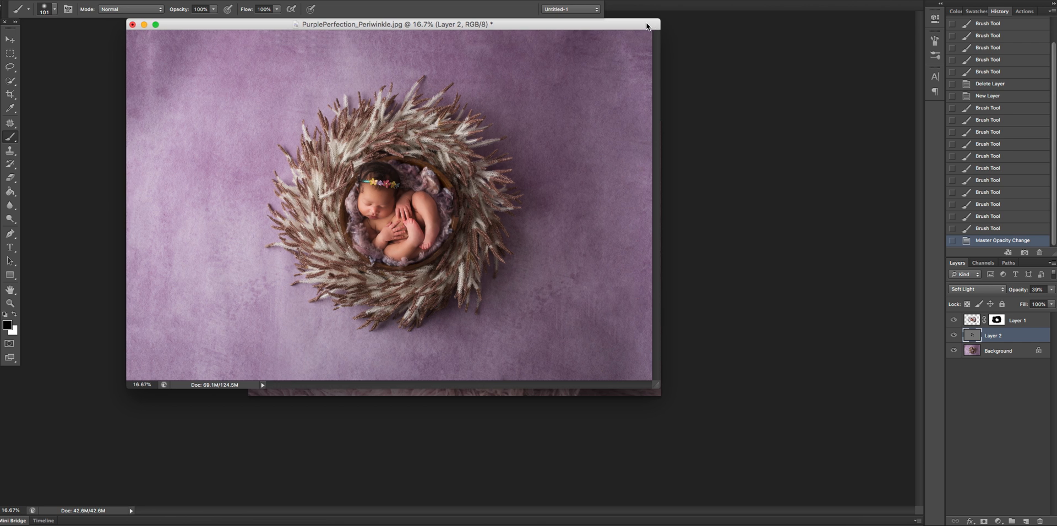
left_click_drag(645, 22, 669, 52)
Step: Scale Layer 1 down to about 98.2% so the baby sits slightly smaller inside the bowl
left_click(1035, 324)
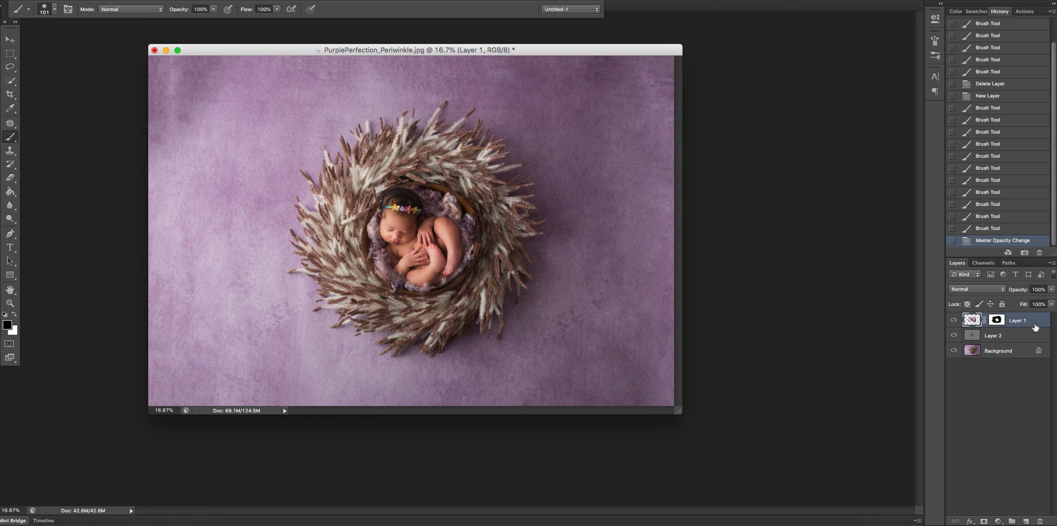
left_click(102, 1)
mouse_move(210, 211)
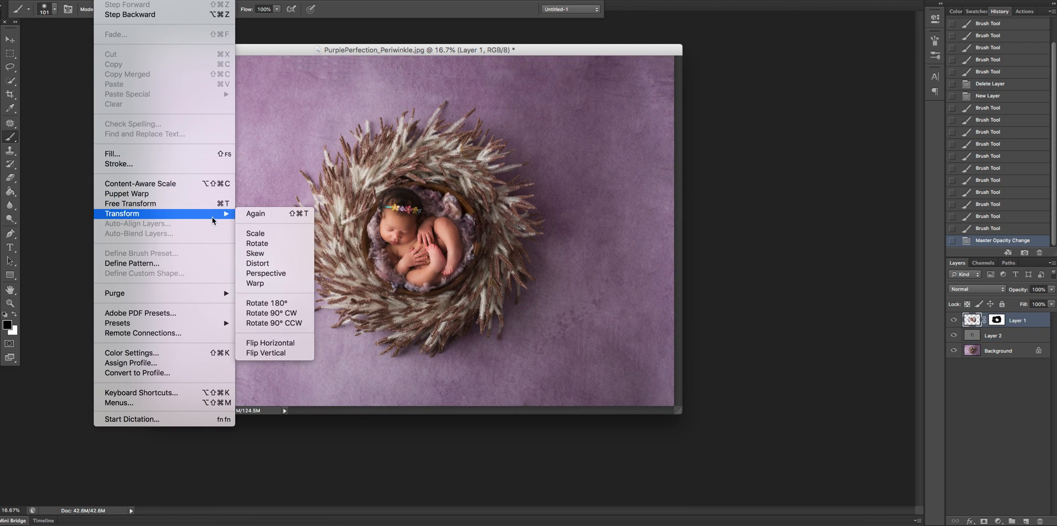
left_click(265, 235)
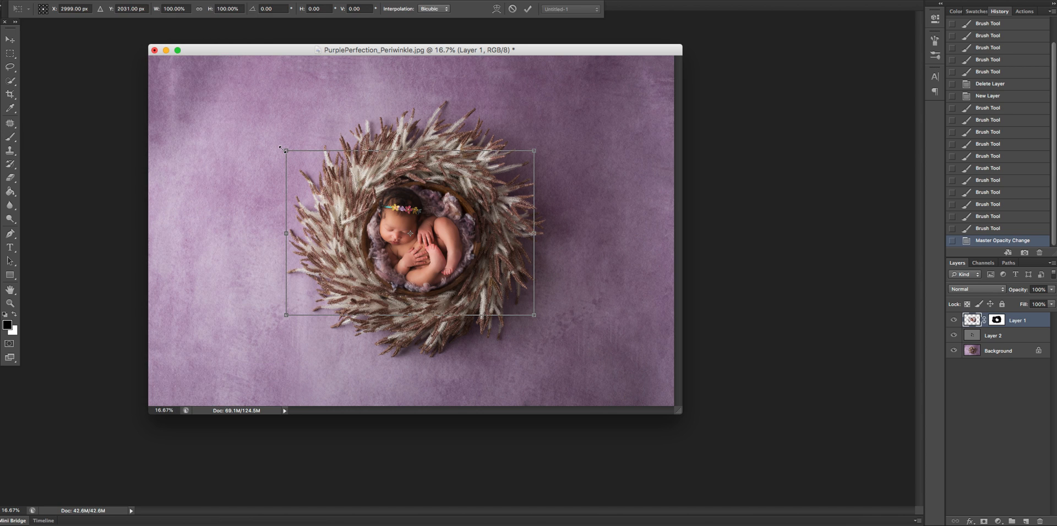
left_click_drag(284, 149, 286, 148)
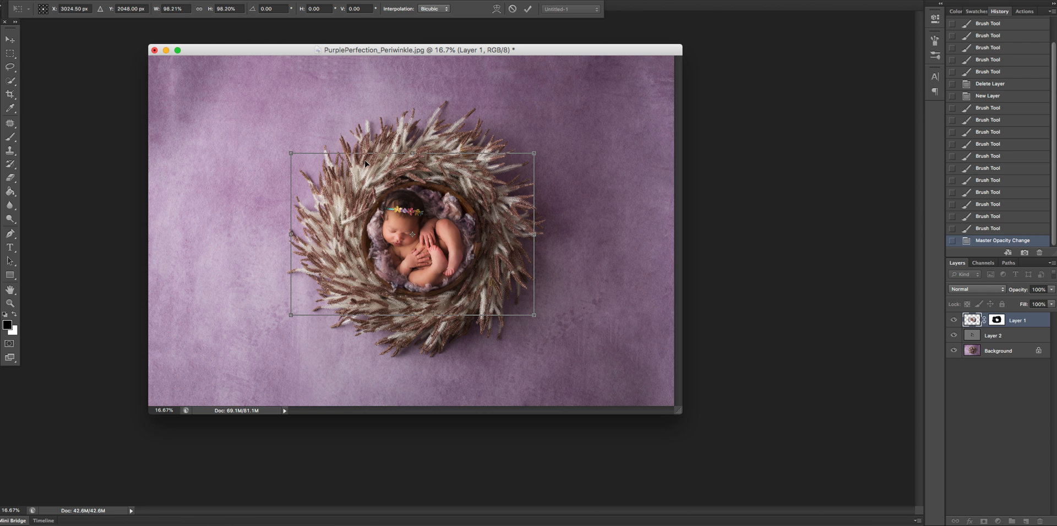
key("Return")
Step: Soften Layer 1's edge on the fluff beside the baby's elbow with a 144 px eraser at 50% opacity
key("b")
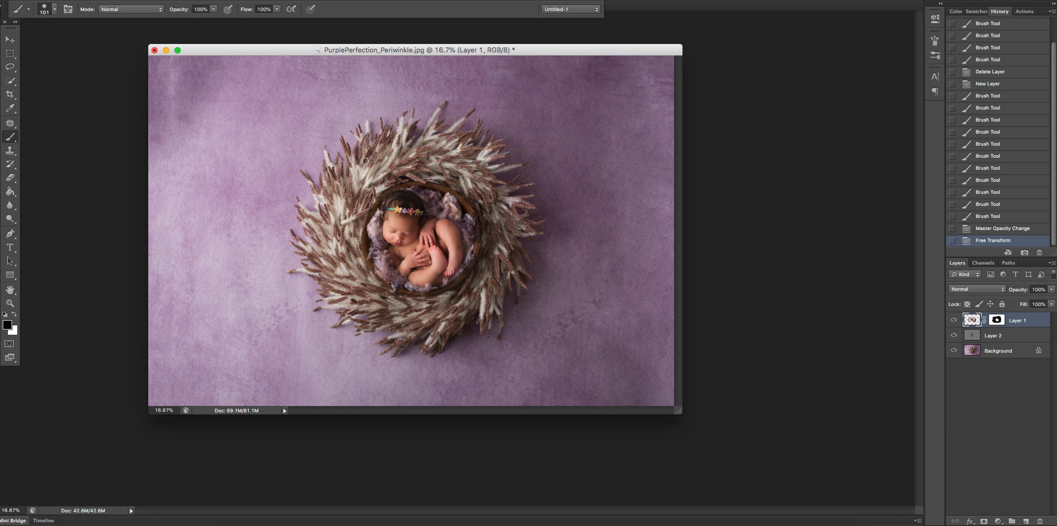
key("super+equal")
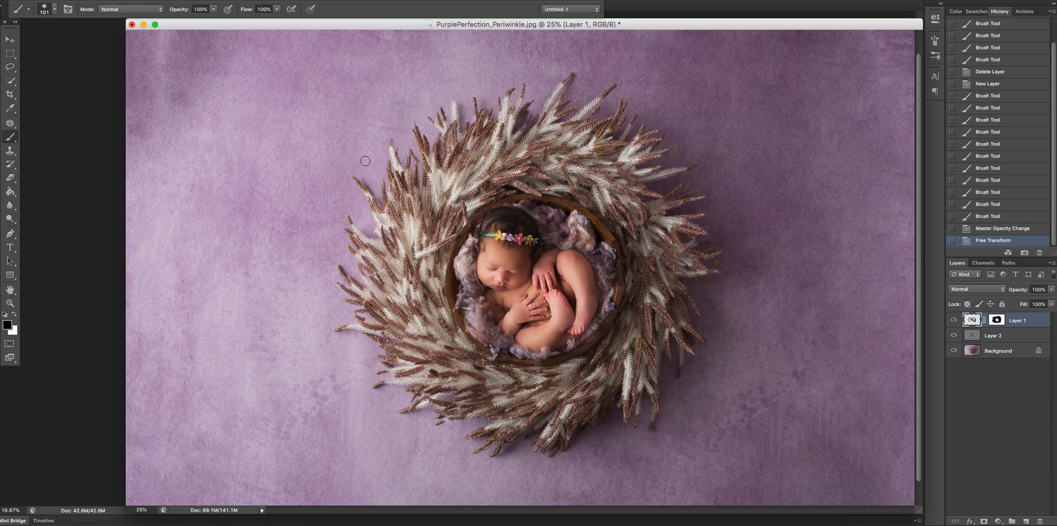
key("e")
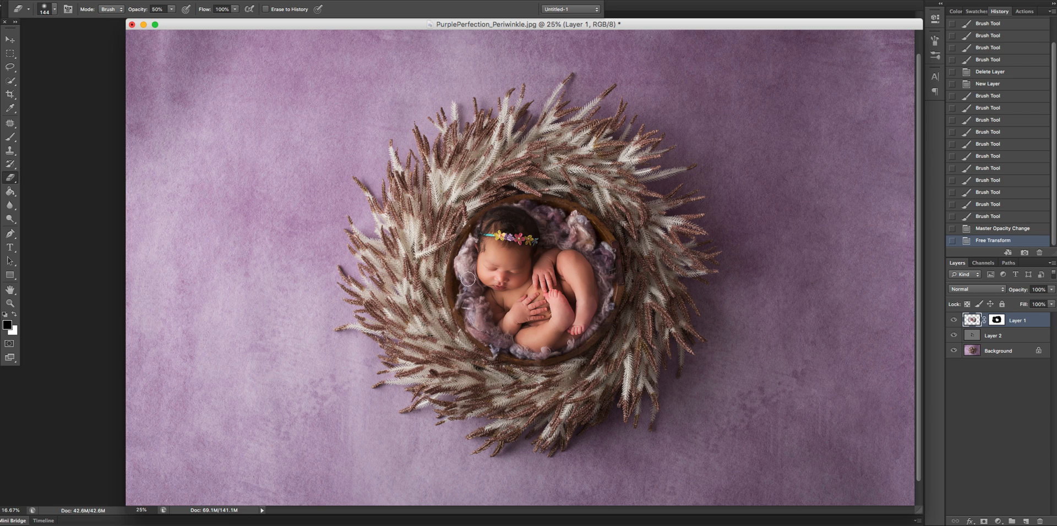
left_click_drag(472, 322, 476, 331)
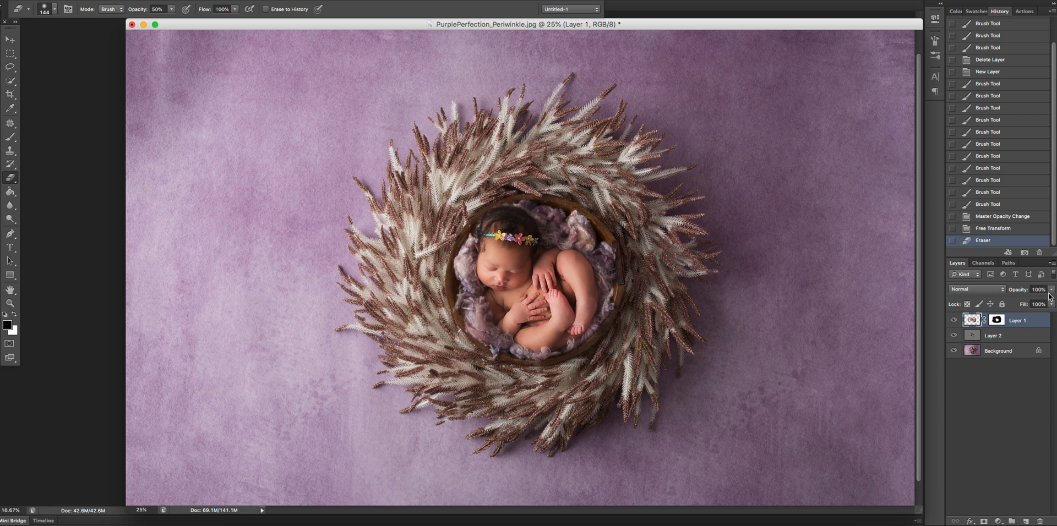
Step: Set the opacity of the Soft Light Layer 2 to 29%
left_click(1021, 335)
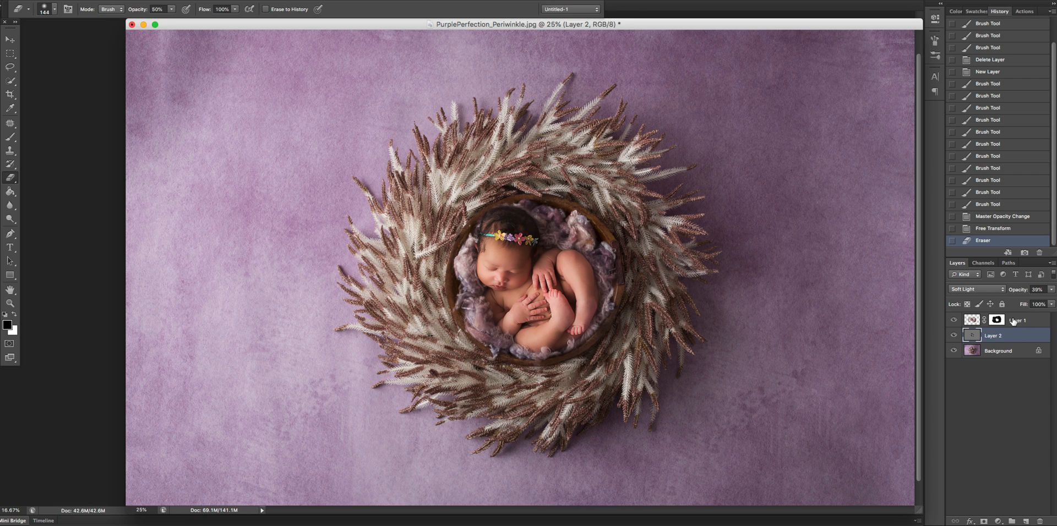
left_click(1051, 289)
left_click_drag(1017, 300, 1016, 300)
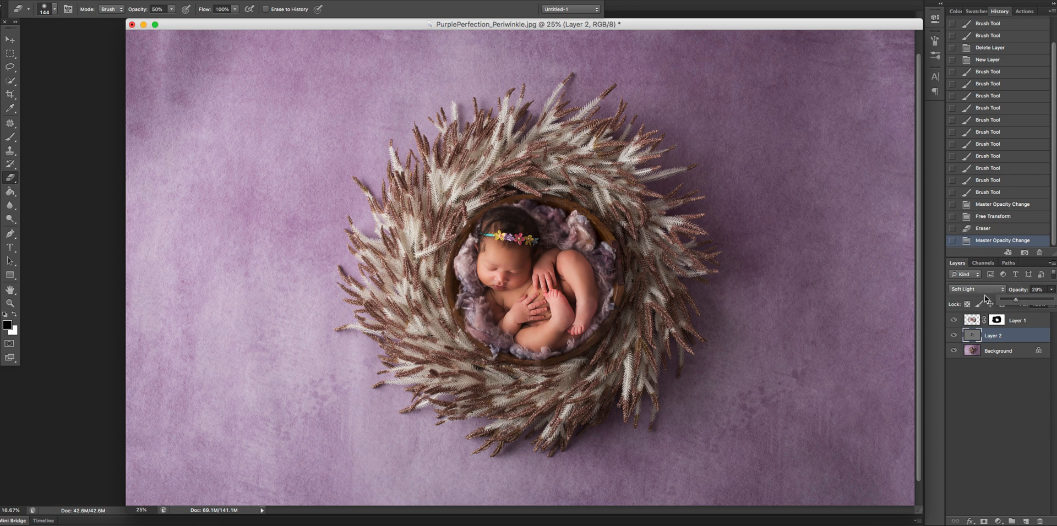
Step: Soften Layer 1's edge along the fluff on the bowl's right inner side with a 144 px eraser at 50% opacity
left_click(10, 39)
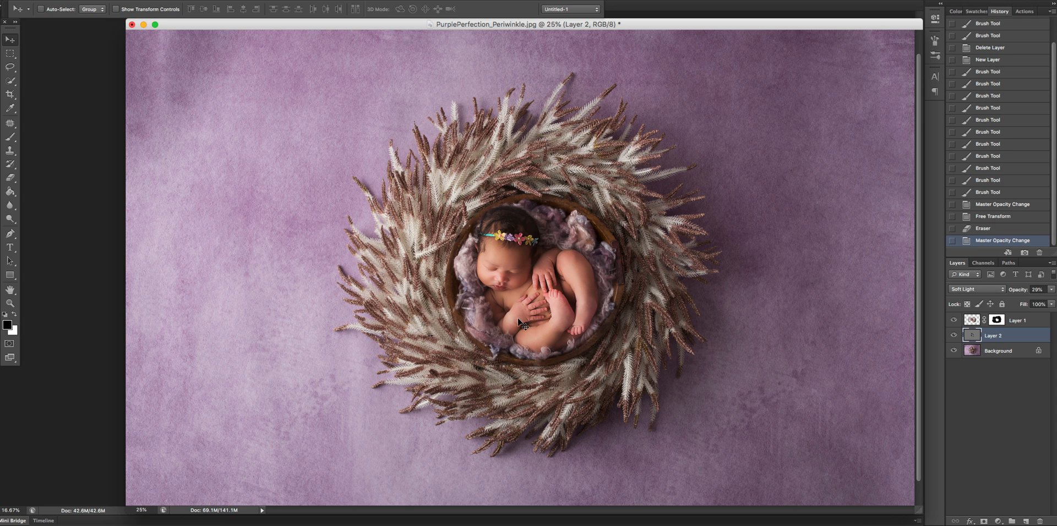
left_click(1045, 325)
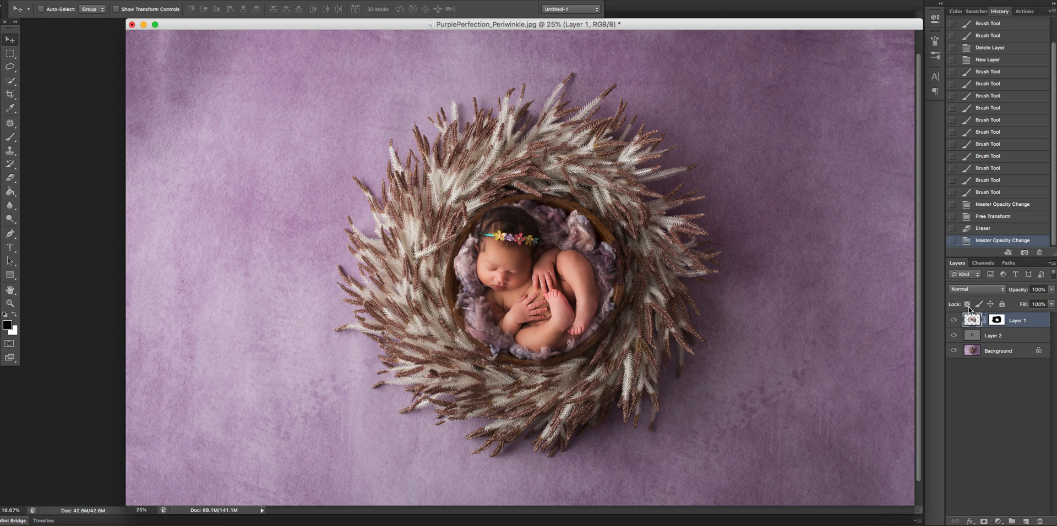
left_click(955, 320)
left_click(954, 321)
left_click(10, 178)
mouse_move(602, 246)
left_mouse_down()
mouse_move(619, 287)
mouse_move(612, 333)
left_mouse_up()
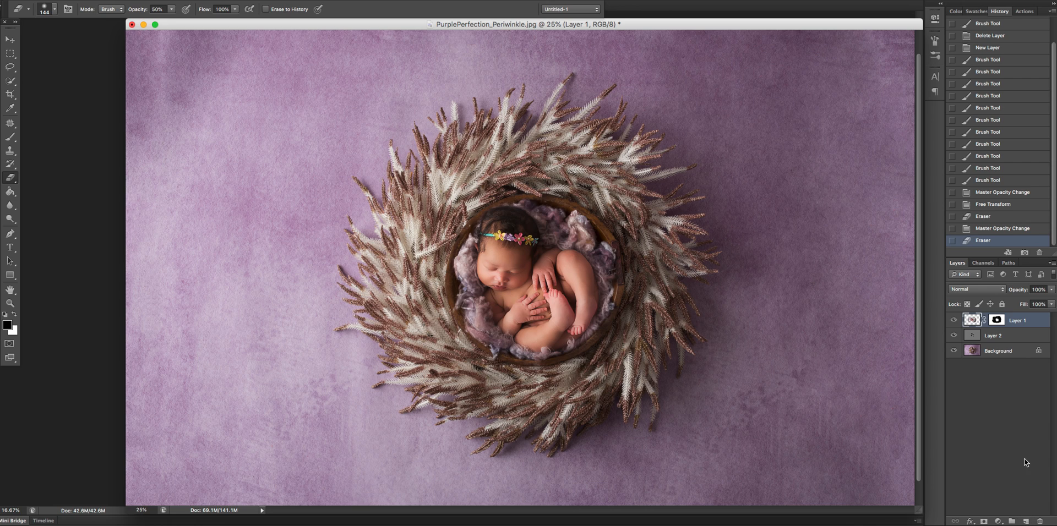
Step: Duplicate Layer 1 and brighten the baby by setting the copy to Screen blending at 15% opacity
left_click_drag(1017, 320, 1027, 521)
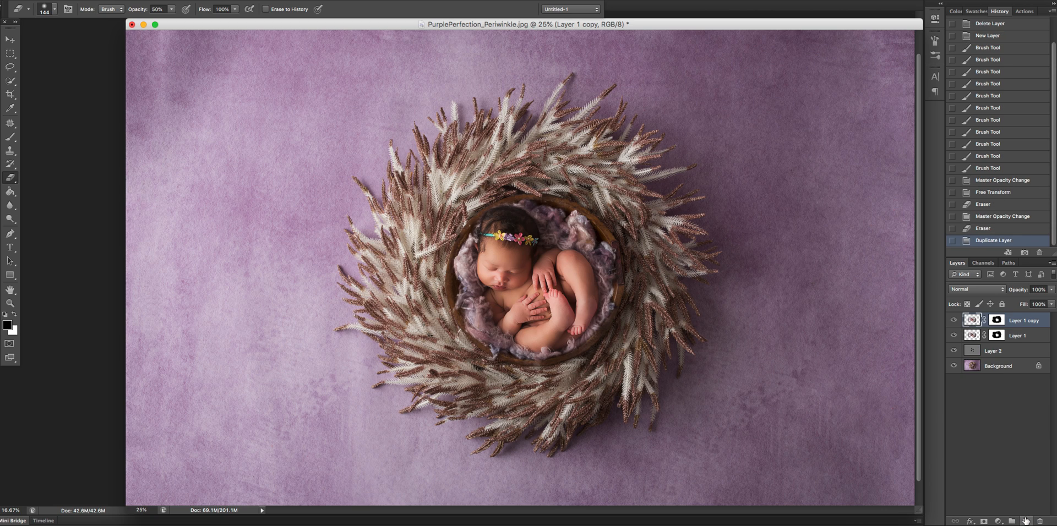
left_click(983, 288)
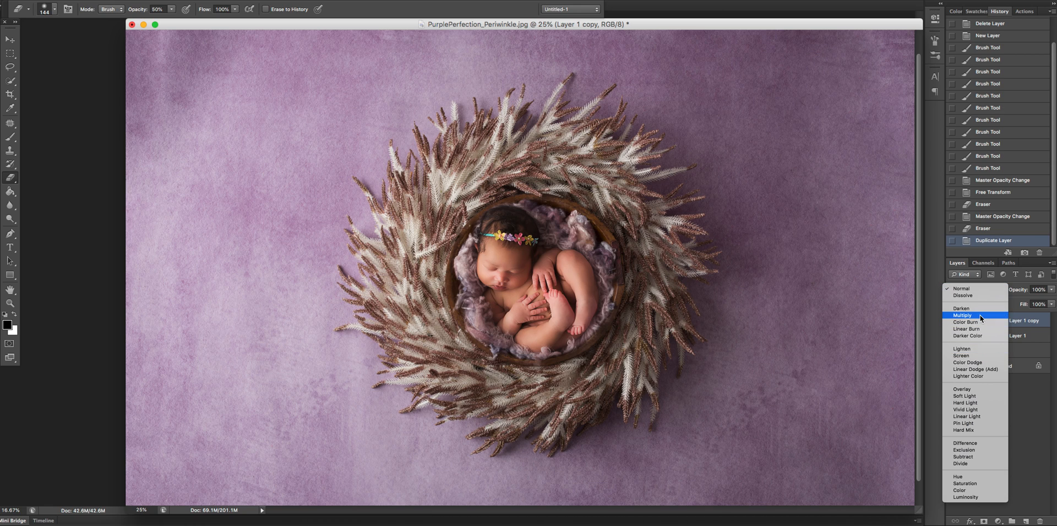
left_click(983, 357)
left_click(1050, 291)
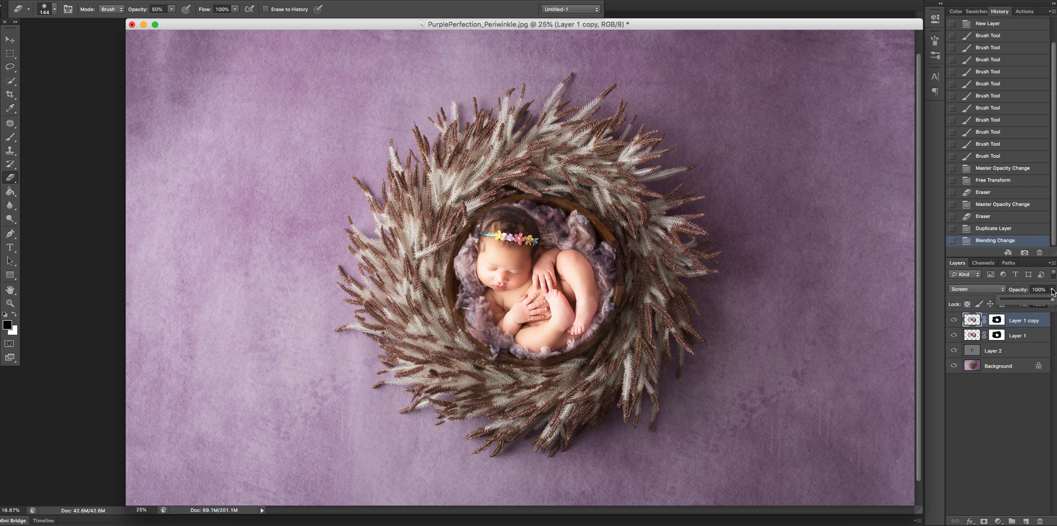
left_click(1009, 299)
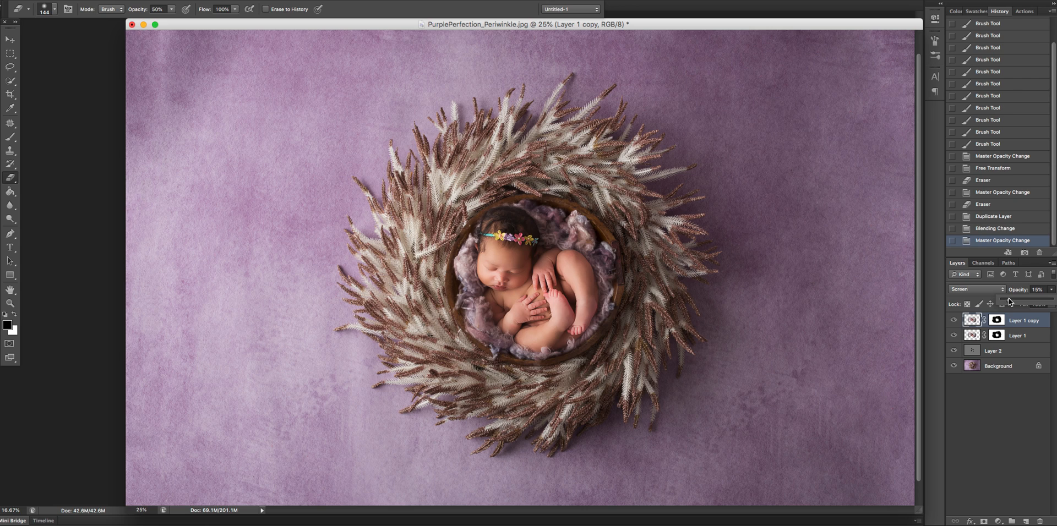
Step: Compare the baby with and without the Screen copy, and examine the whole composite at 16.7% in an enlarged window
left_click(1019, 324)
left_click(954, 320)
left_click(954, 319)
left_click(1029, 336)
left_click(1028, 322)
key("super+minus")
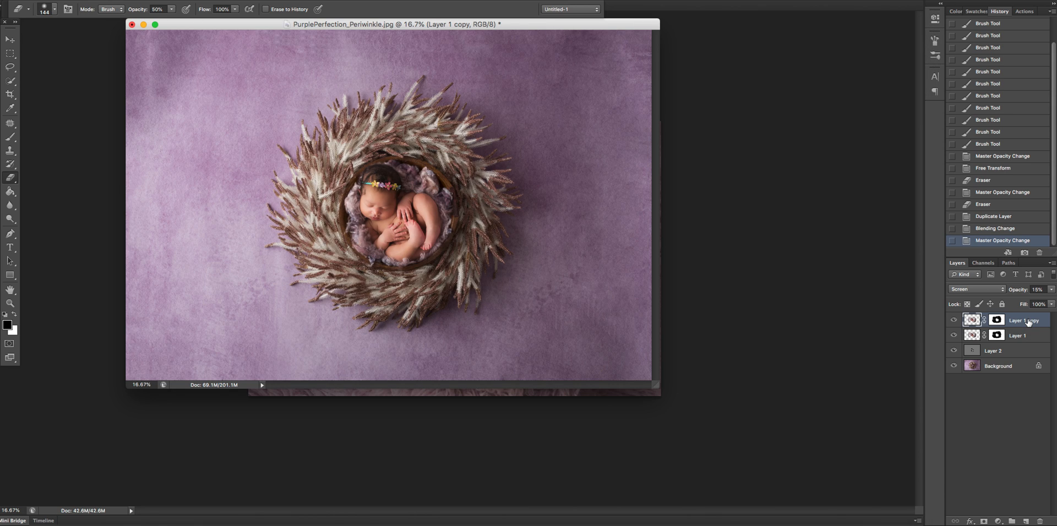
key("super+plus")
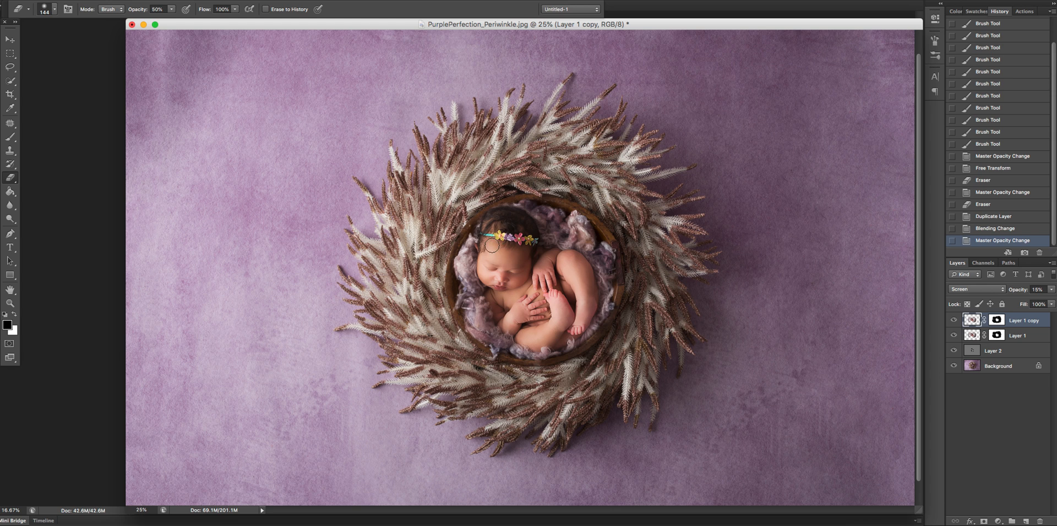
key("super+minus")
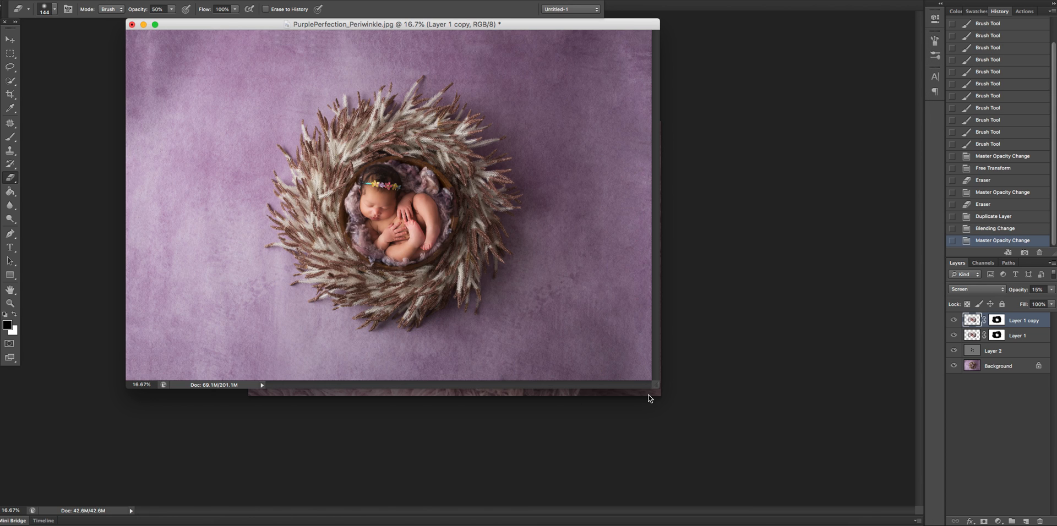
left_click_drag(656, 386, 765, 465)
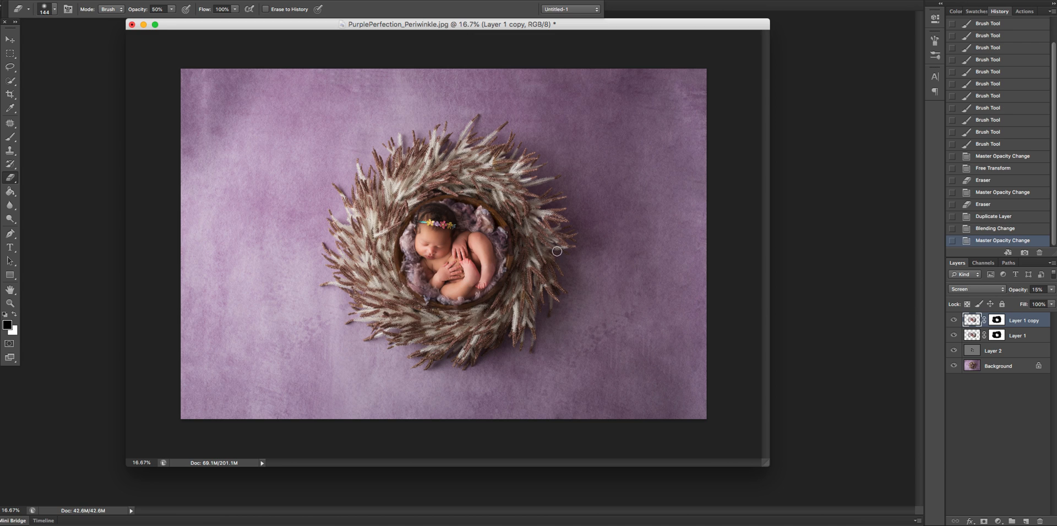
Step: Flatten all layers into a single background and adjust the document window's size around the finished composite
left_click(1051, 266)
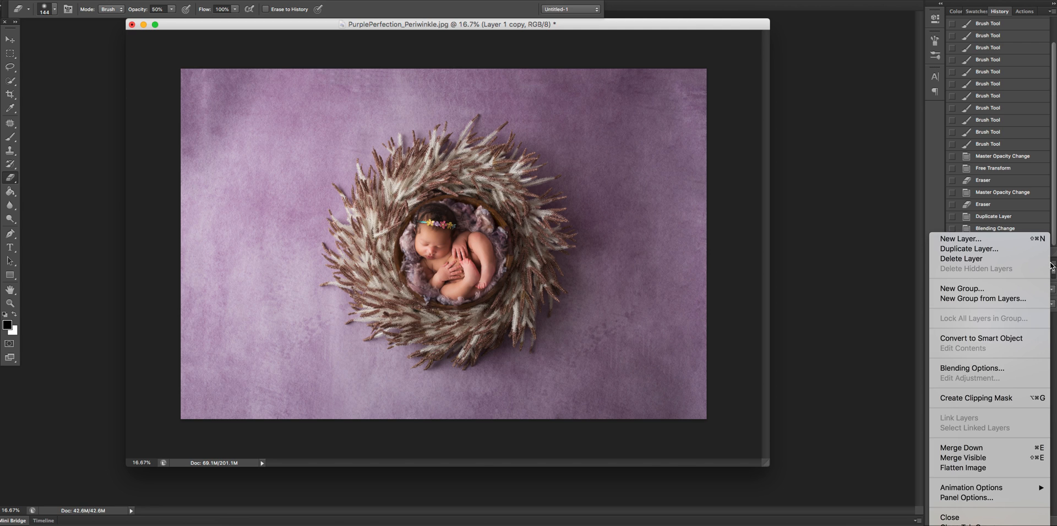
left_click(1003, 469)
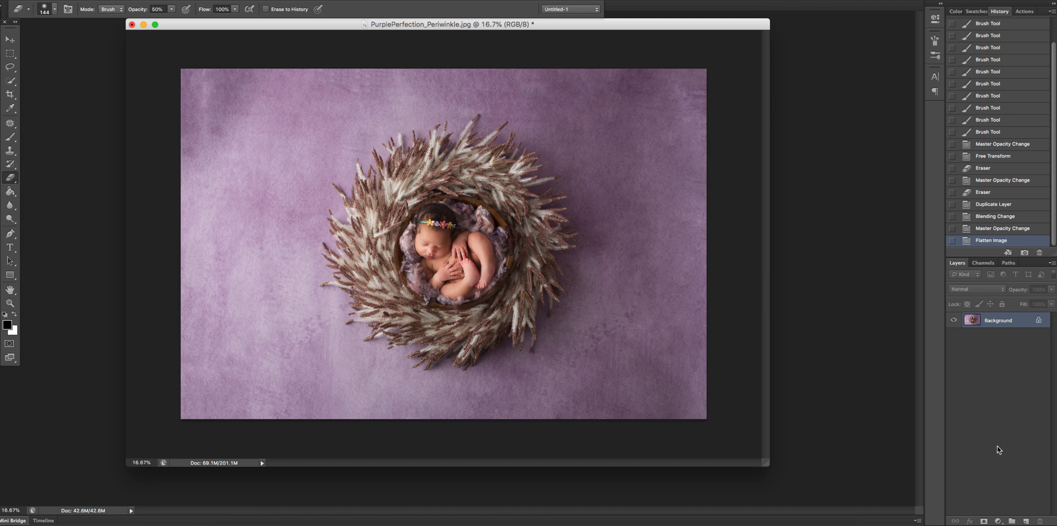
left_click_drag(768, 20, 768, 37)
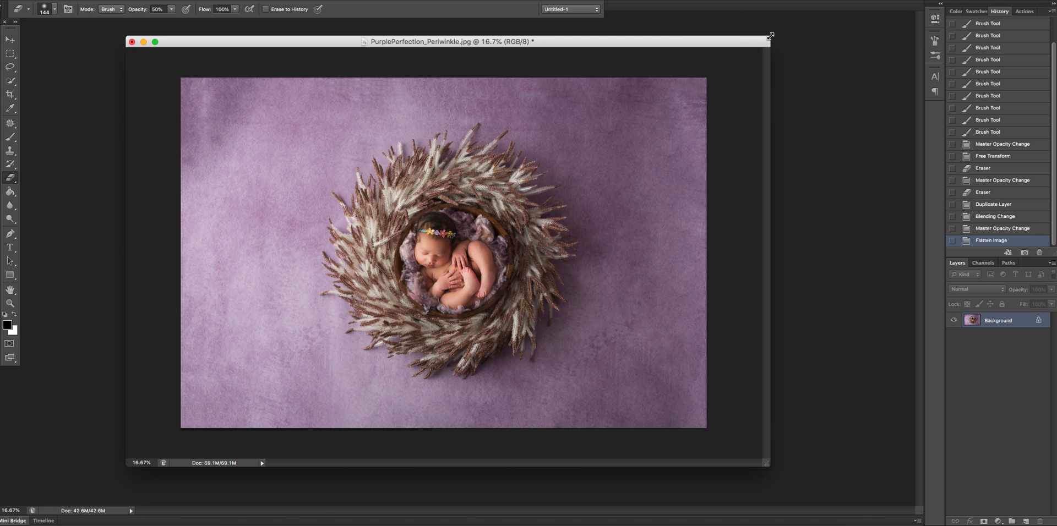
left_click_drag(770, 36, 764, 41)
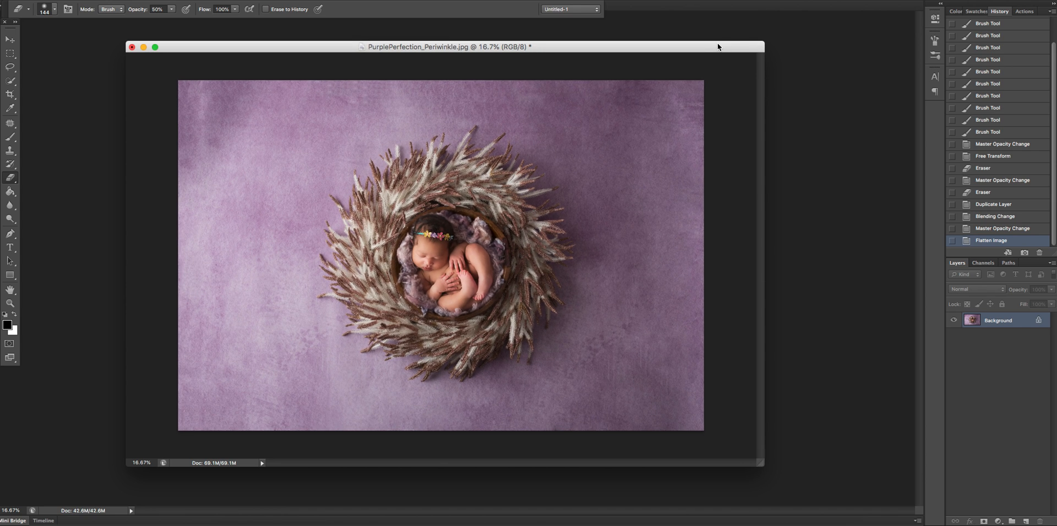
left_click_drag(765, 42, 778, 36)
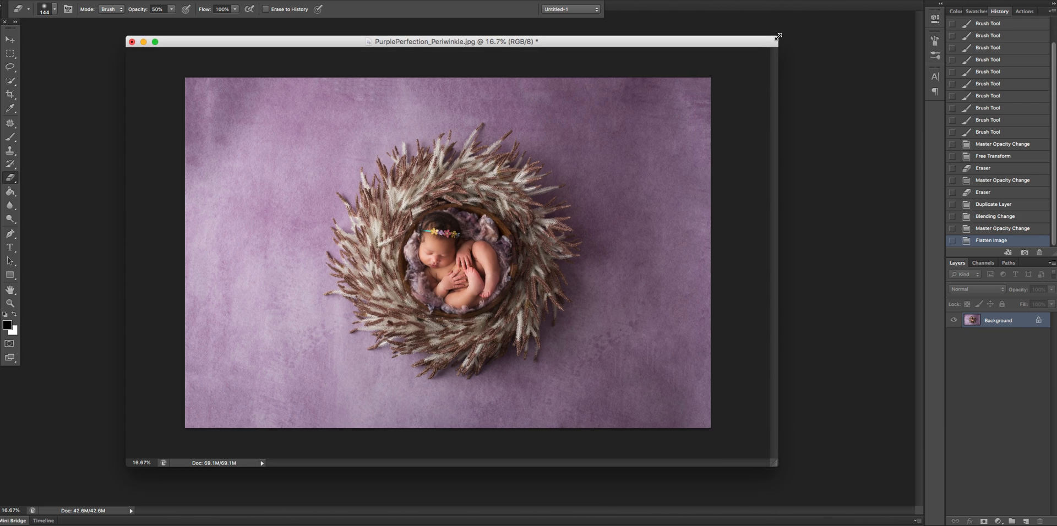